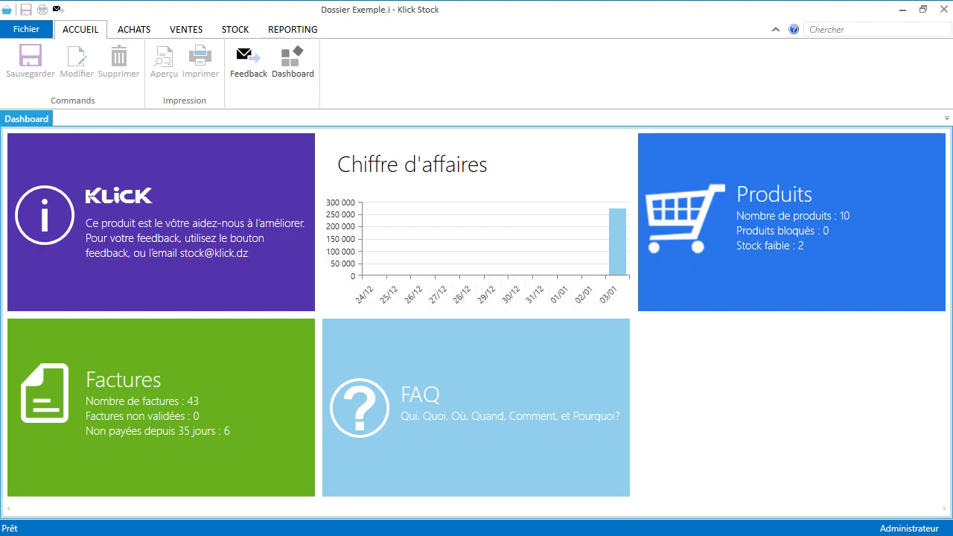
Step: Start a new inventory, change its reference to 'Inventaire décembre 2017', then cancel the setup
click(244, 28)
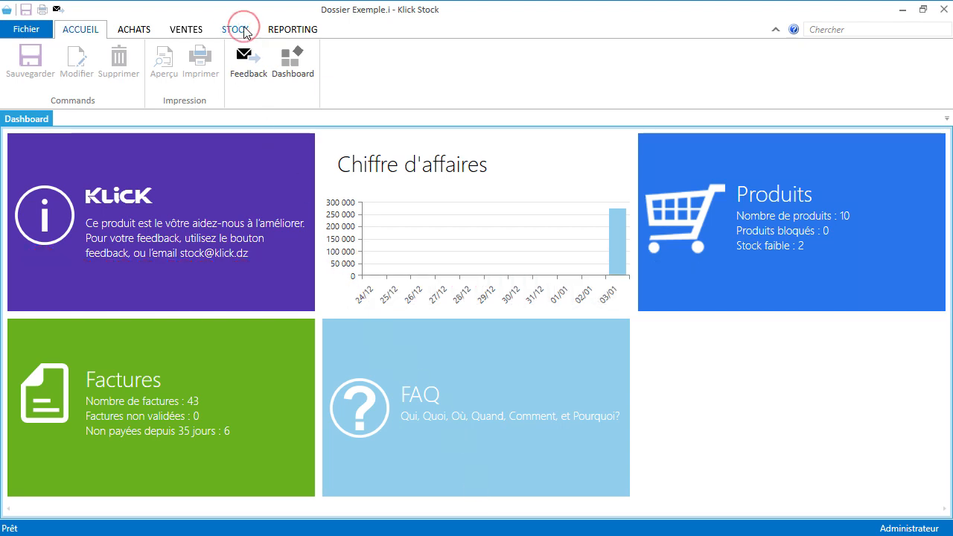
click(226, 58)
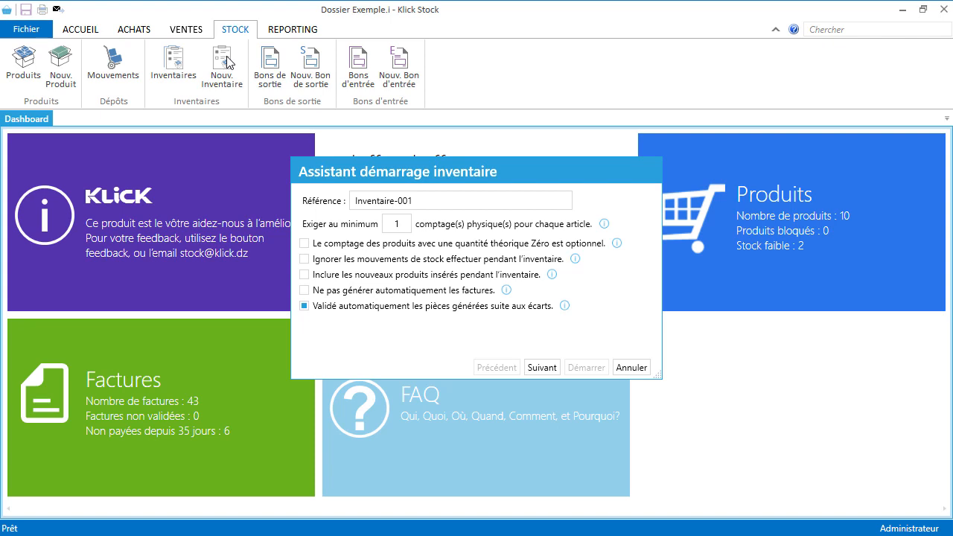
click(441, 202)
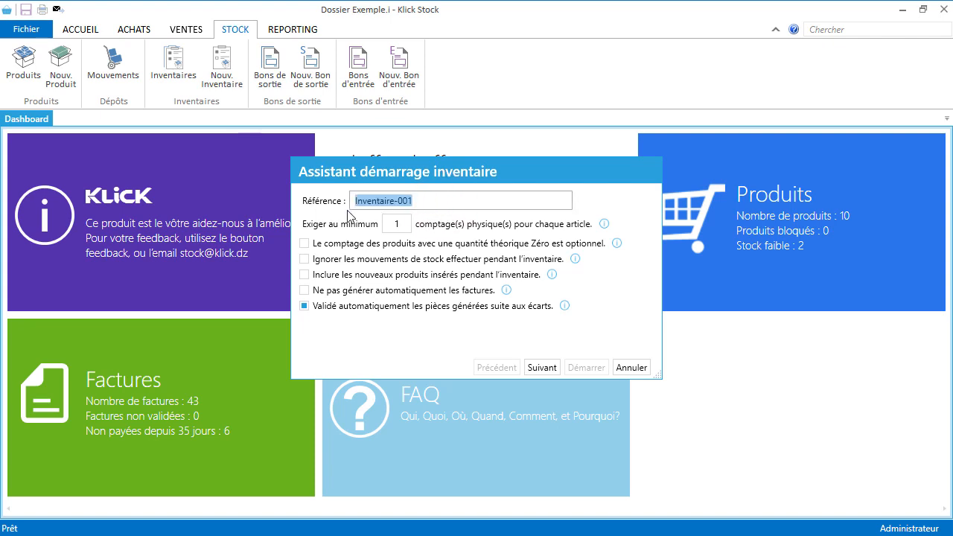
key(ctrl+shift+Right)
key(BackSpace)
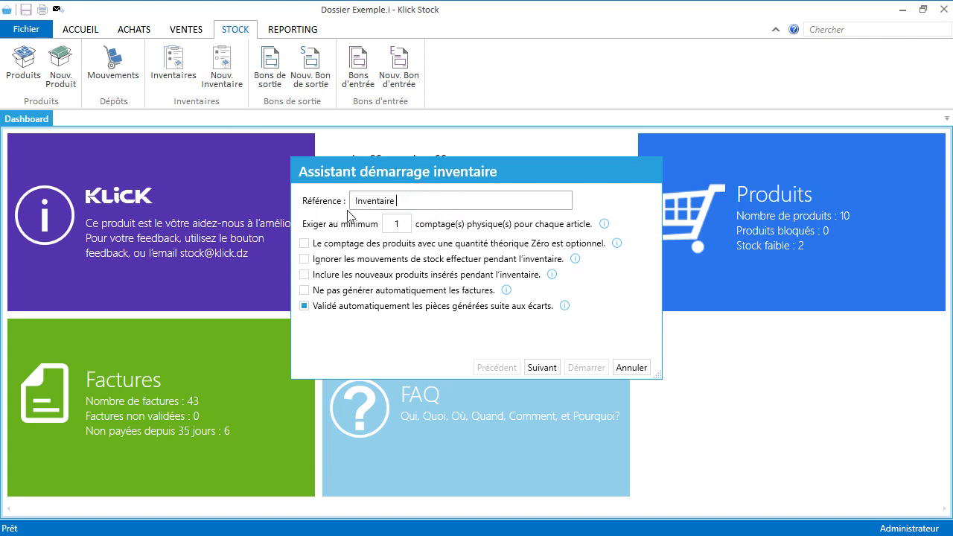
text(décembre 2017)
drag(489, 200, 332, 200)
key(ctrl+c)
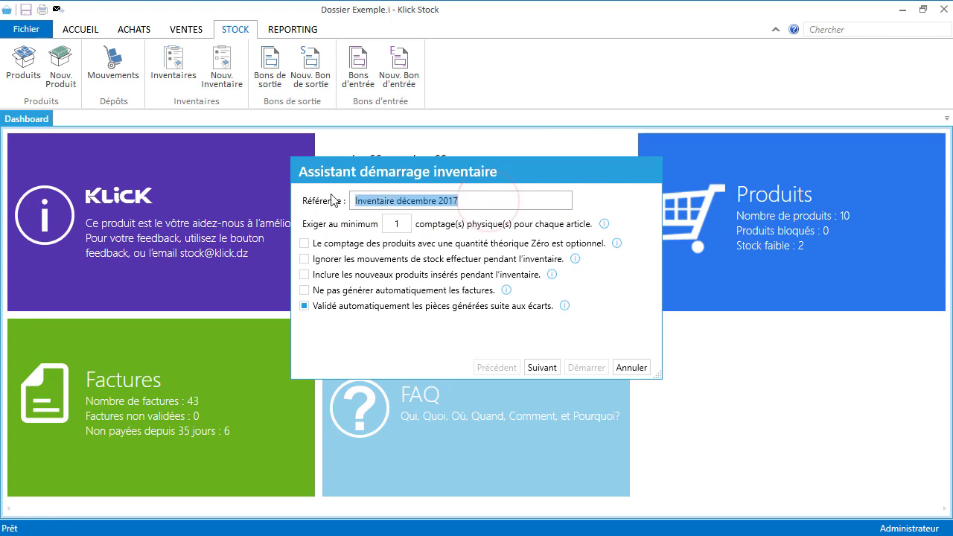
click(629, 366)
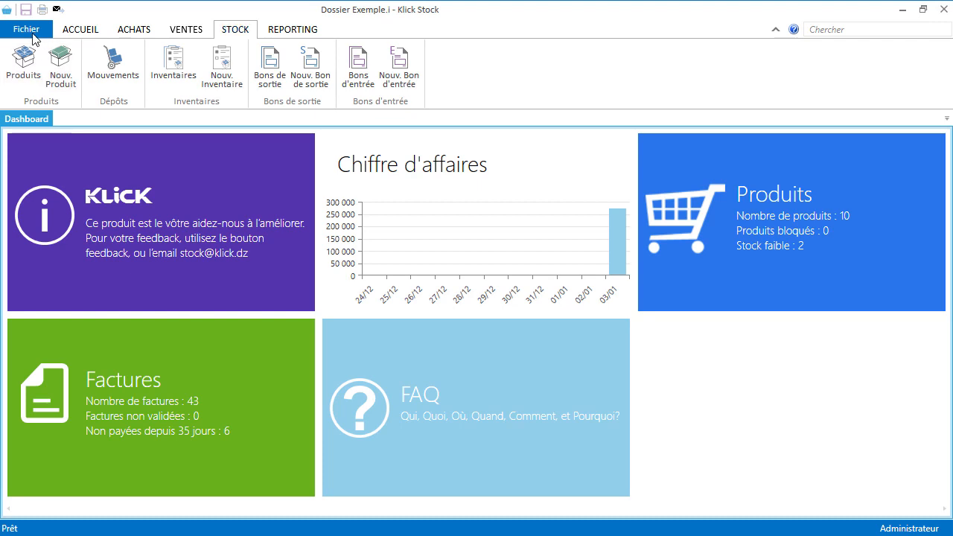
Step: Review the second and third users' permissions in user management, then return to the dashboard
click(32, 33)
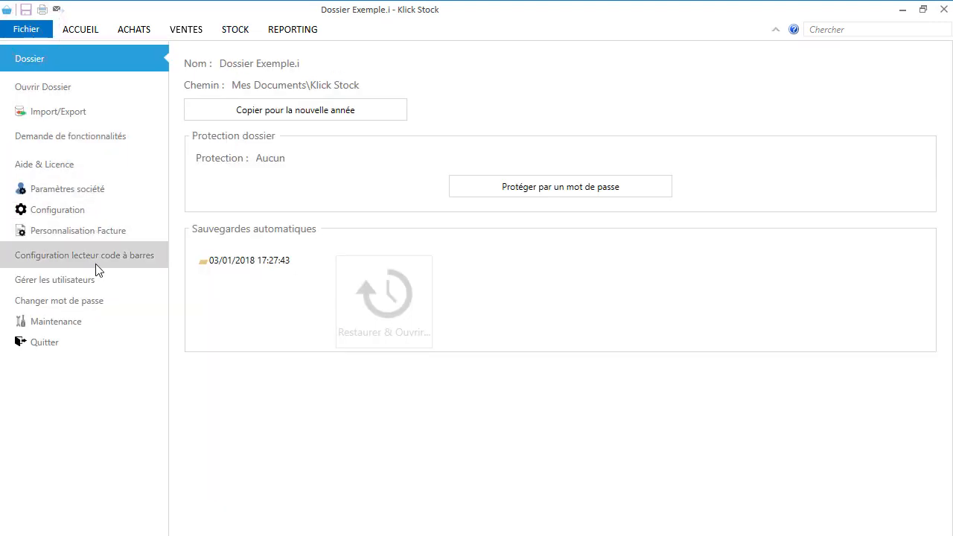
click(95, 290)
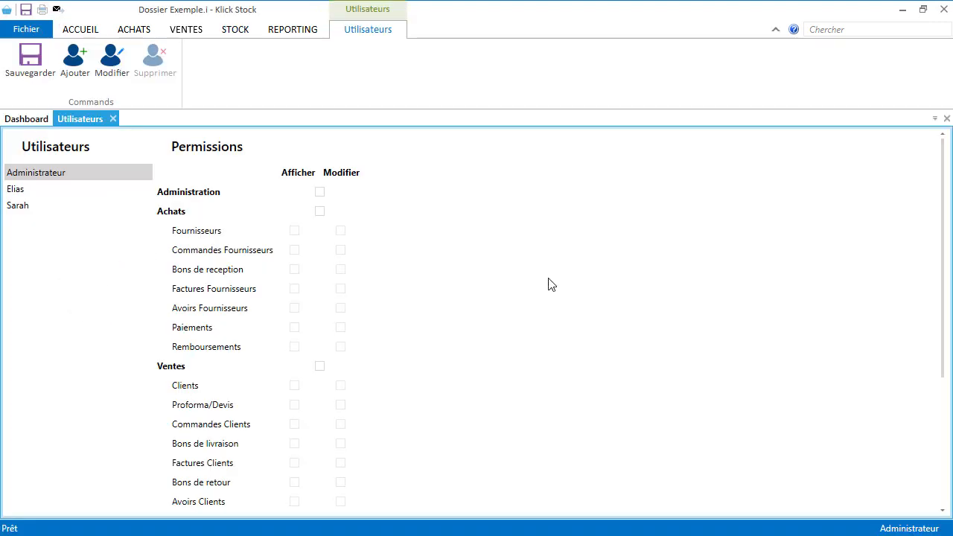
click(88, 197)
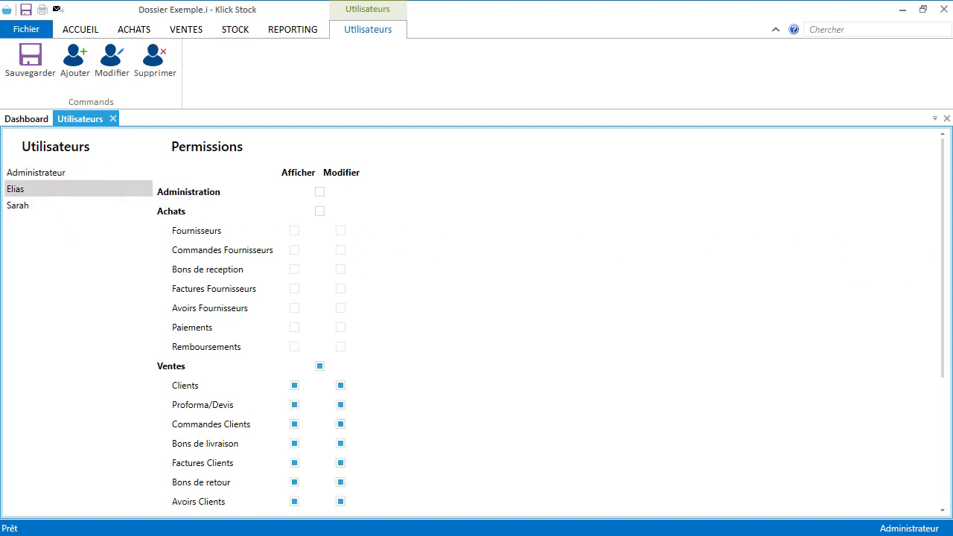
click(24, 210)
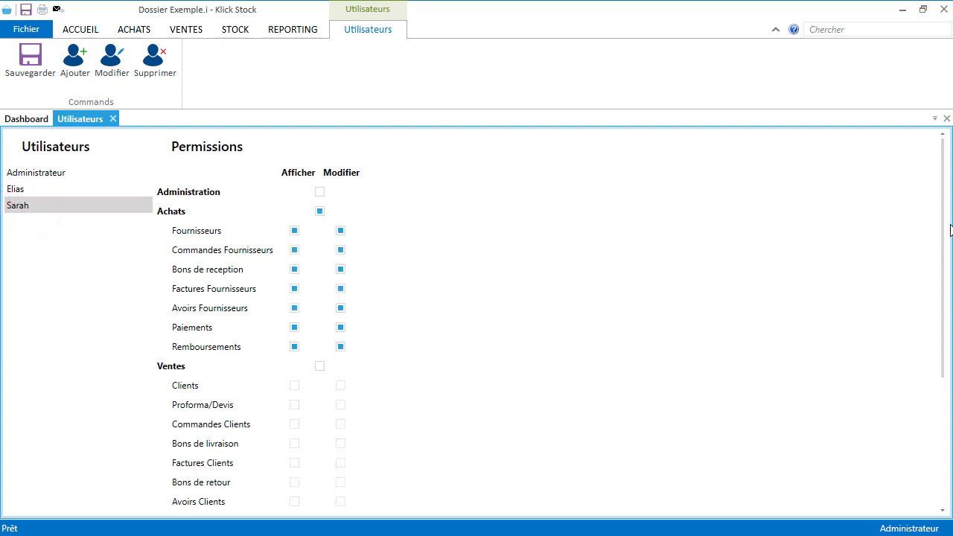
scroll(948, 276, down, 3)
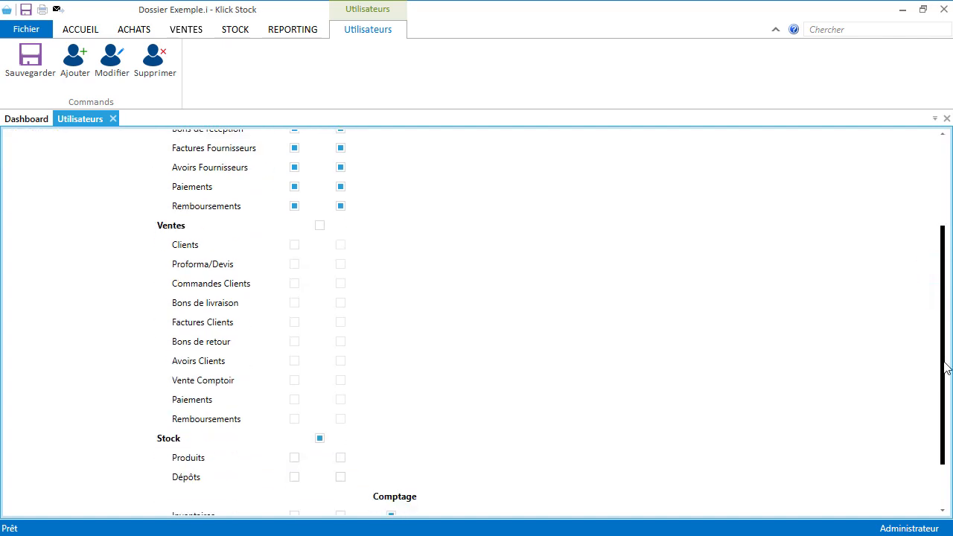
drag(944, 365, 933, 409)
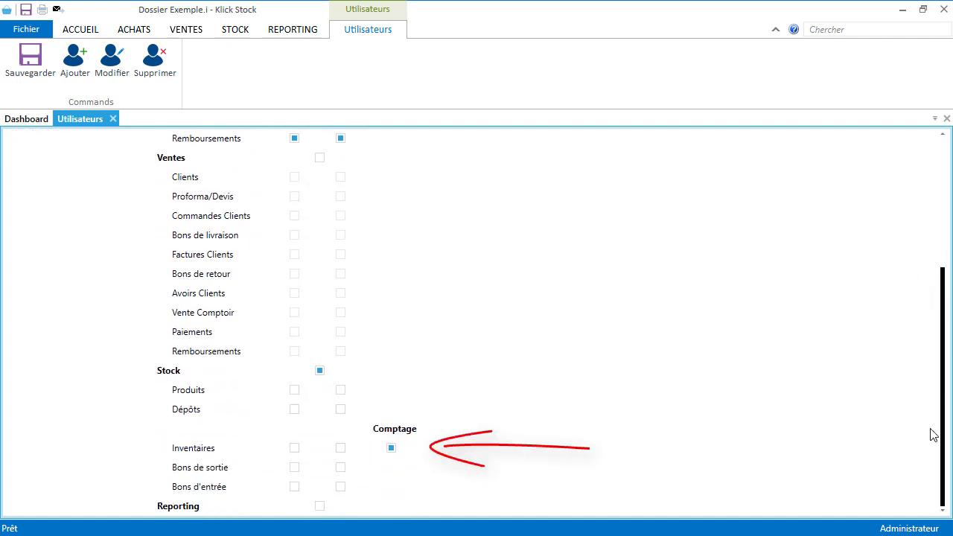
scroll(922, 326, up, 5)
click(100, 201)
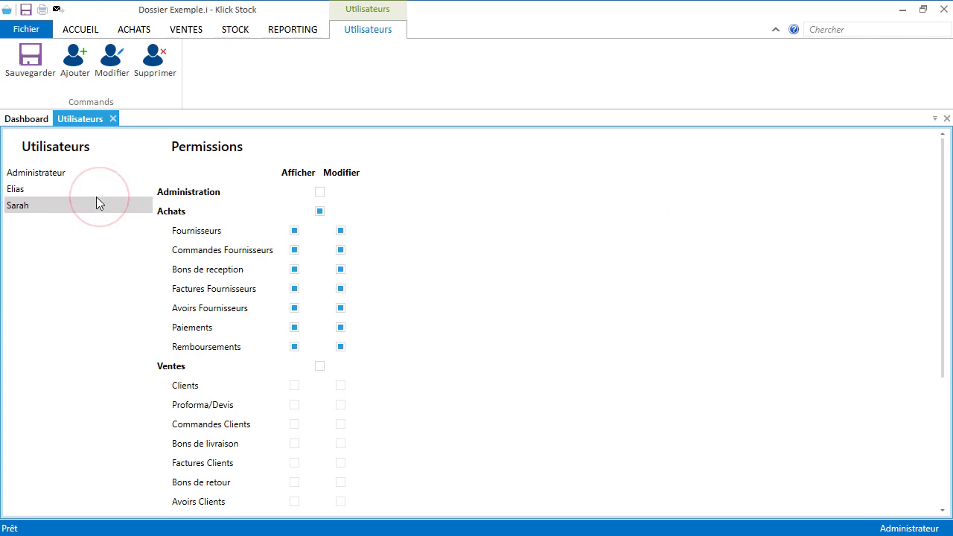
click(96, 189)
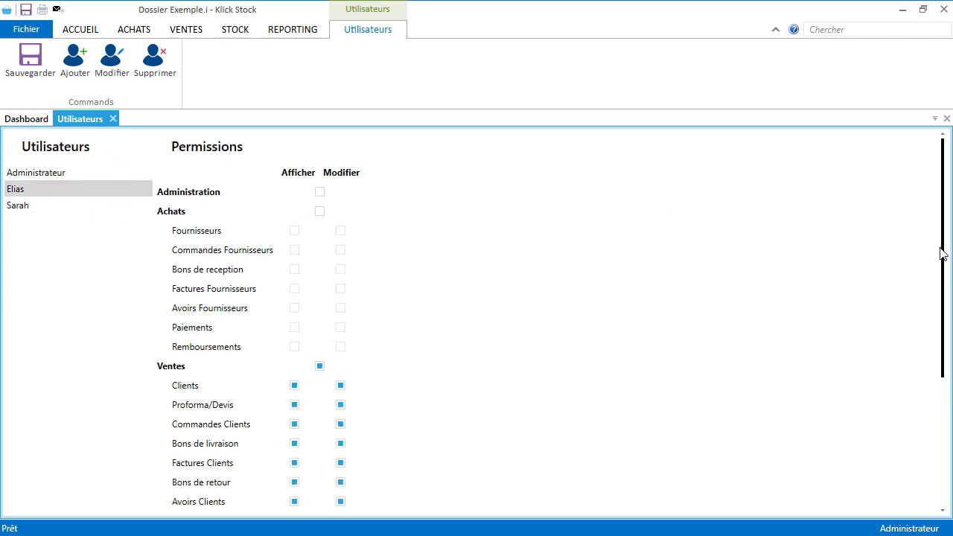
drag(942, 253, 948, 393)
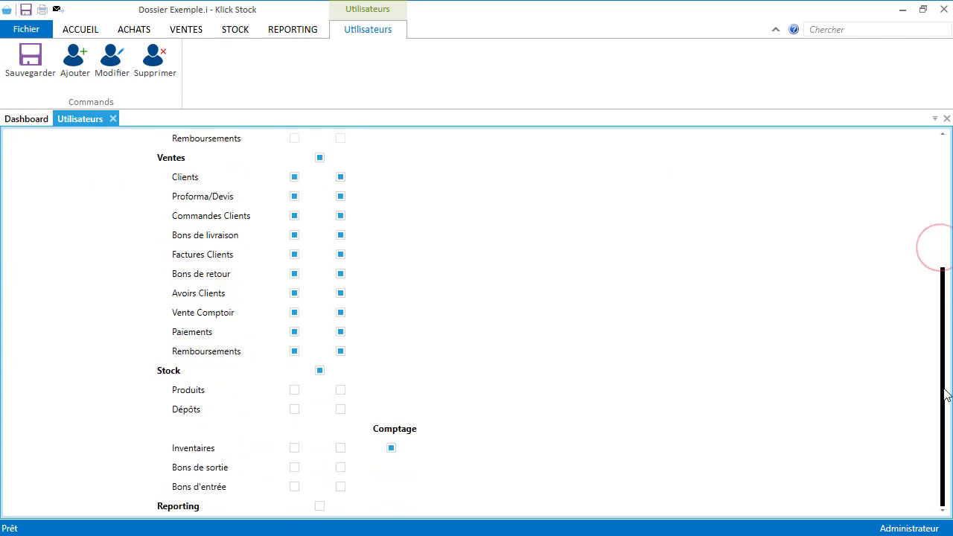
click(112, 119)
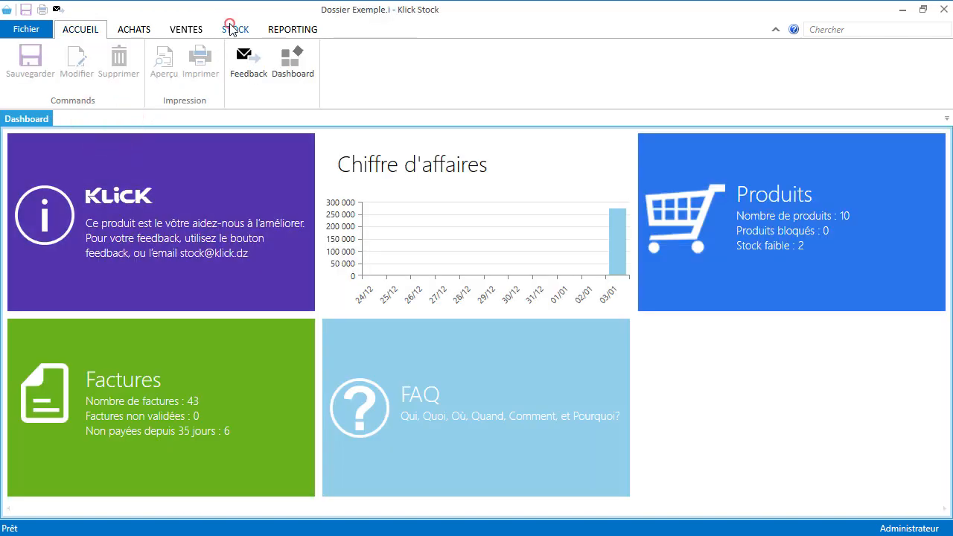
Step: Create a new inventory 'Inventaire décembre 2017' requiring at least 2 counts, reaching the final step
click(231, 28)
click(221, 72)
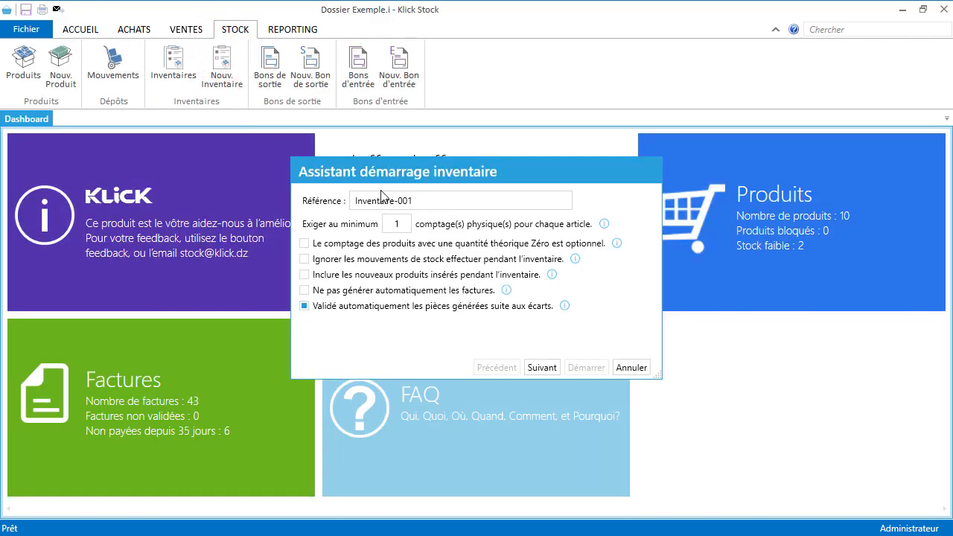
triple_click(431, 201)
key(ctrl+v)
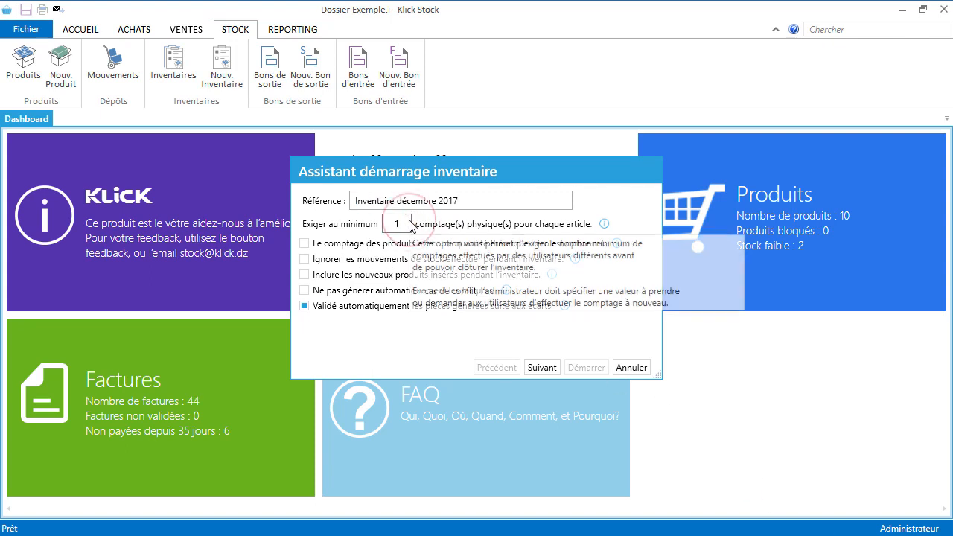
double_click(388, 225)
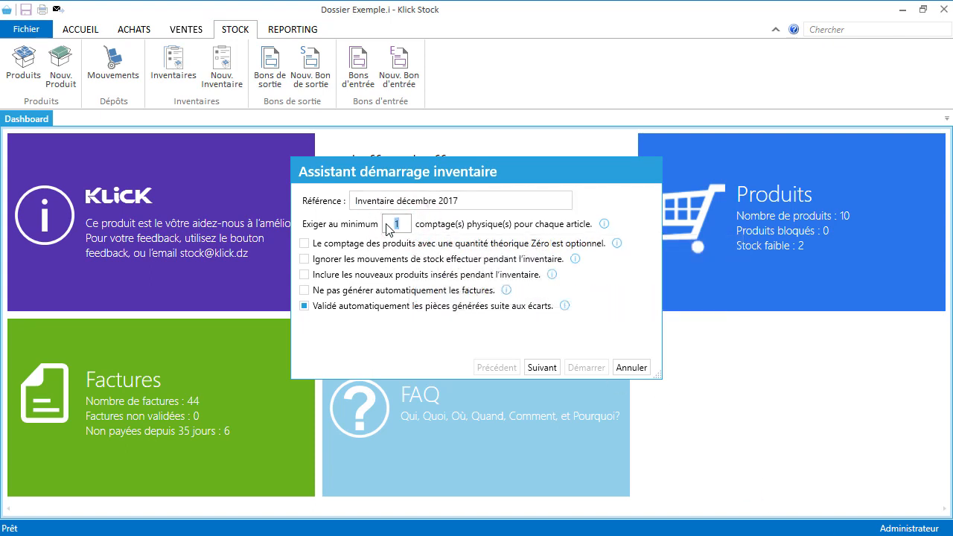
text(2)
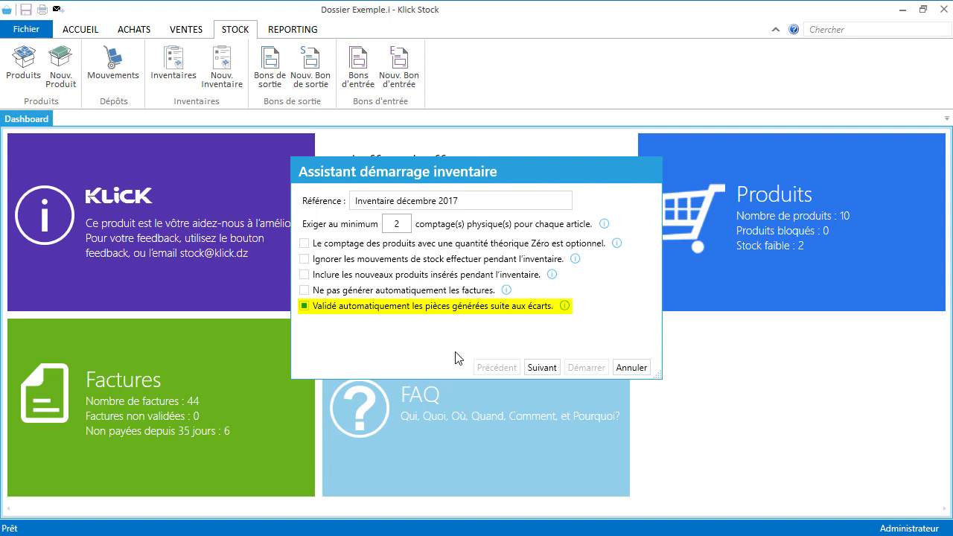
click(539, 368)
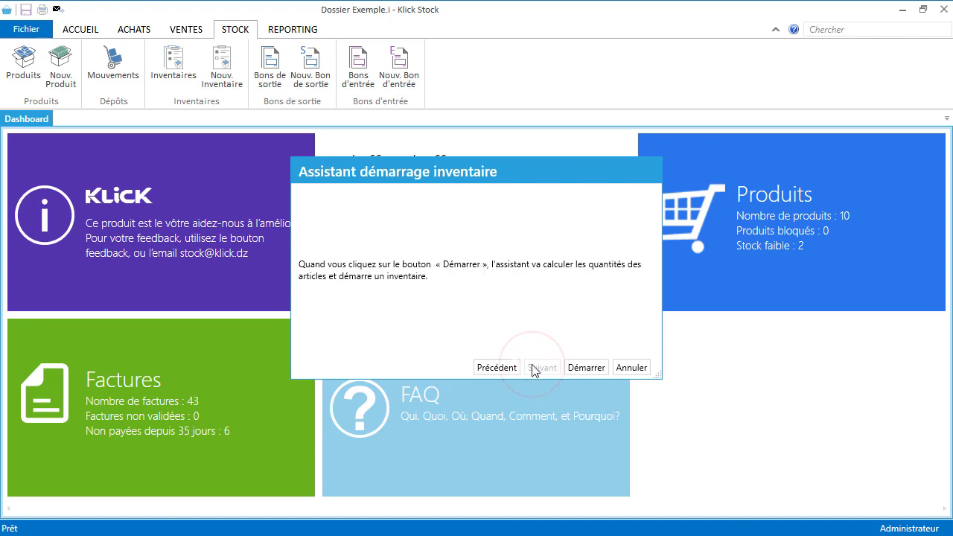
Step: Start the inventory, close its tab, and show the Inventaires list
click(578, 367)
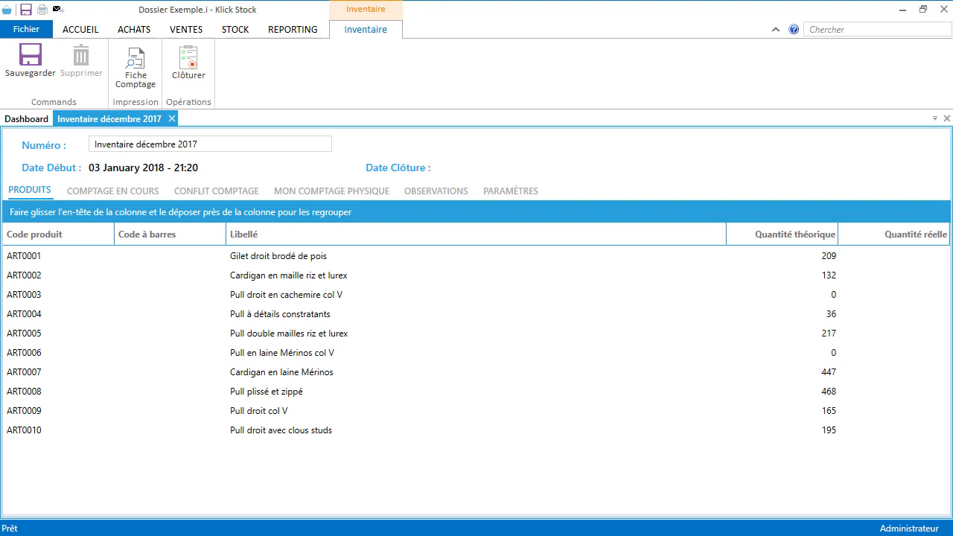
click(171, 118)
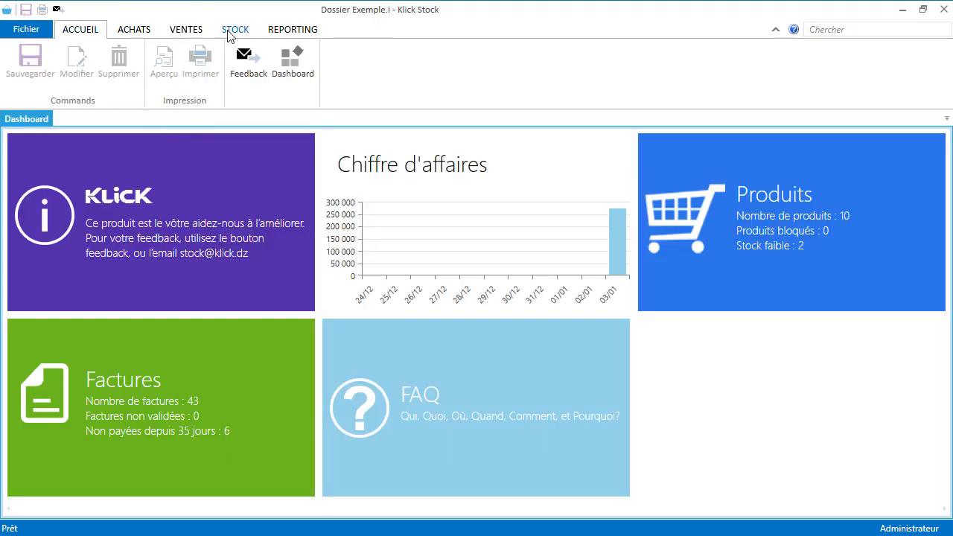
click(235, 29)
click(184, 64)
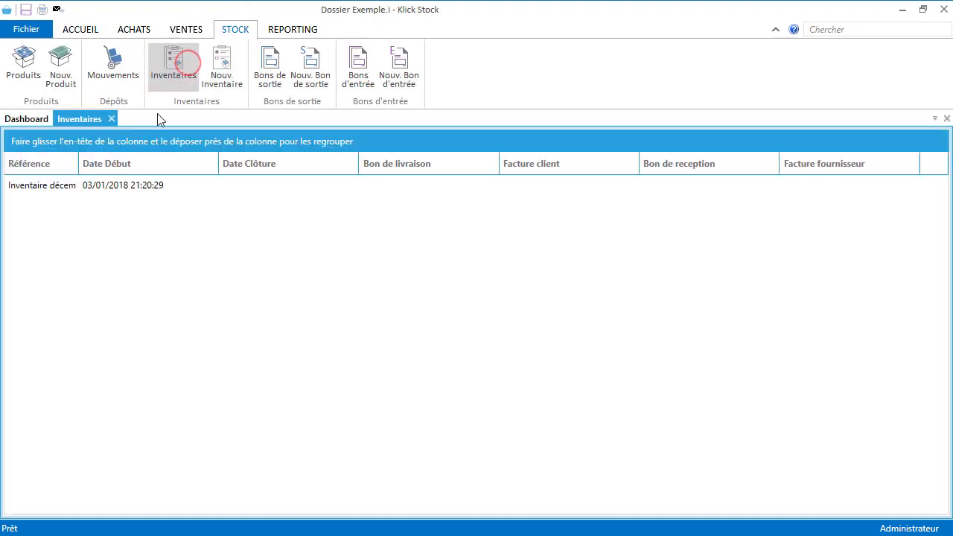
Step: Open Inventaire décembre 2017 on MON COMPTAGE PHYSIQUE and try the Quantité and Date Comptage cells
double_click(125, 182)
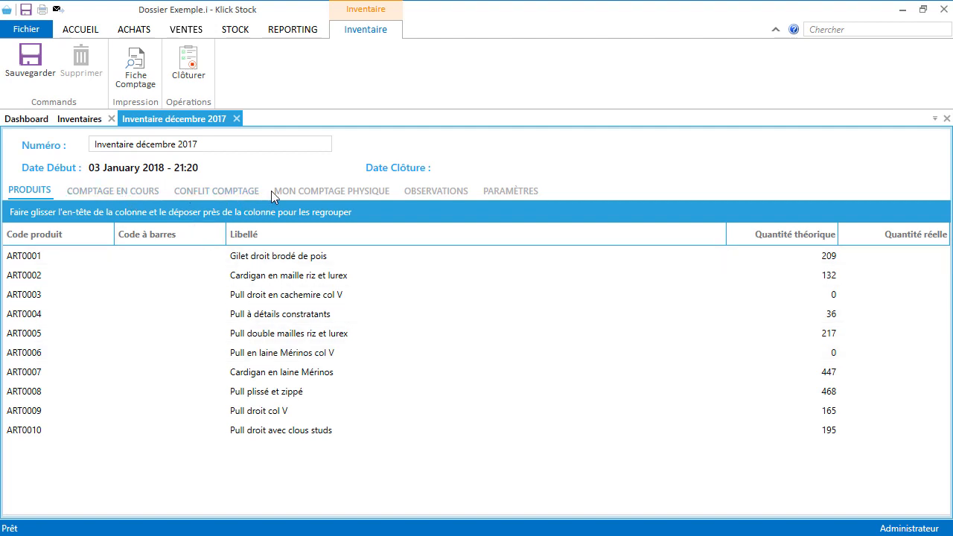
click(291, 195)
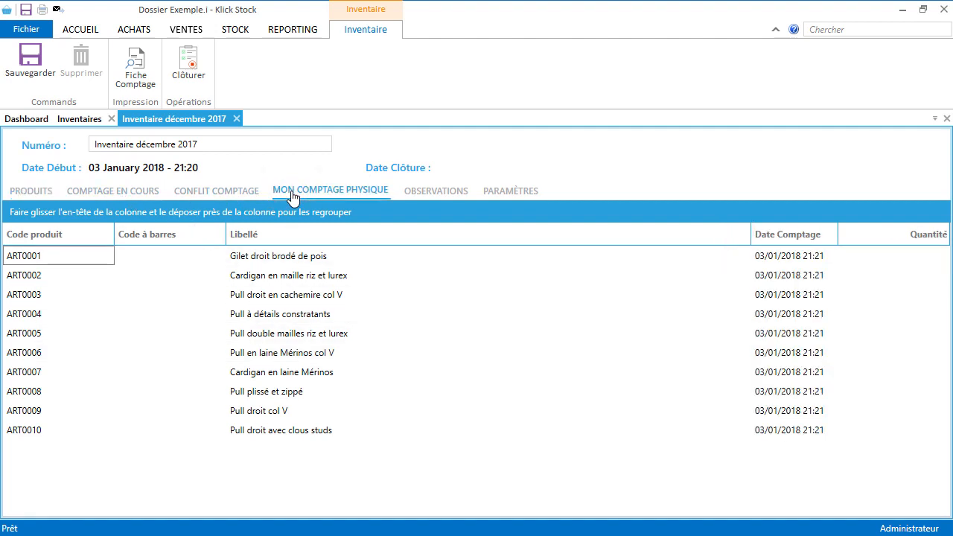
click(886, 256)
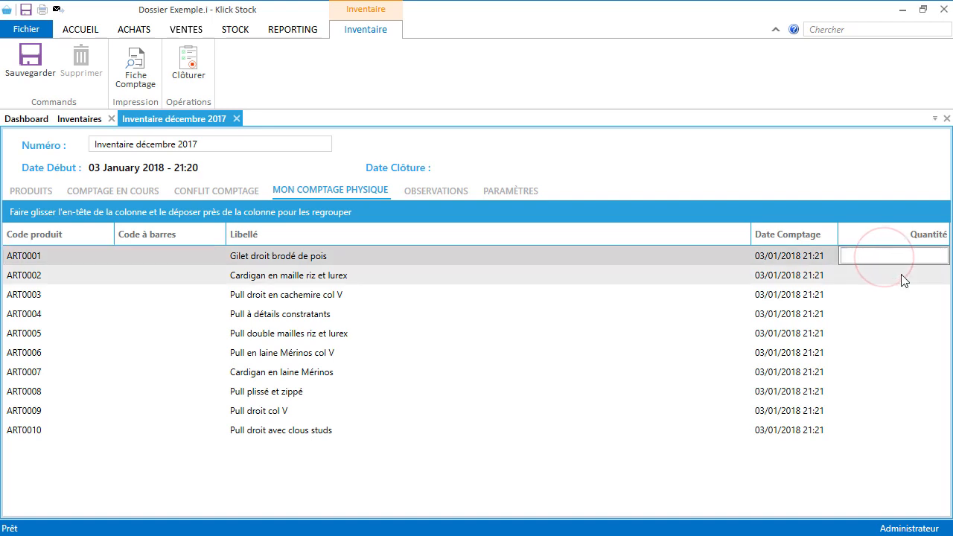
click(903, 277)
click(903, 297)
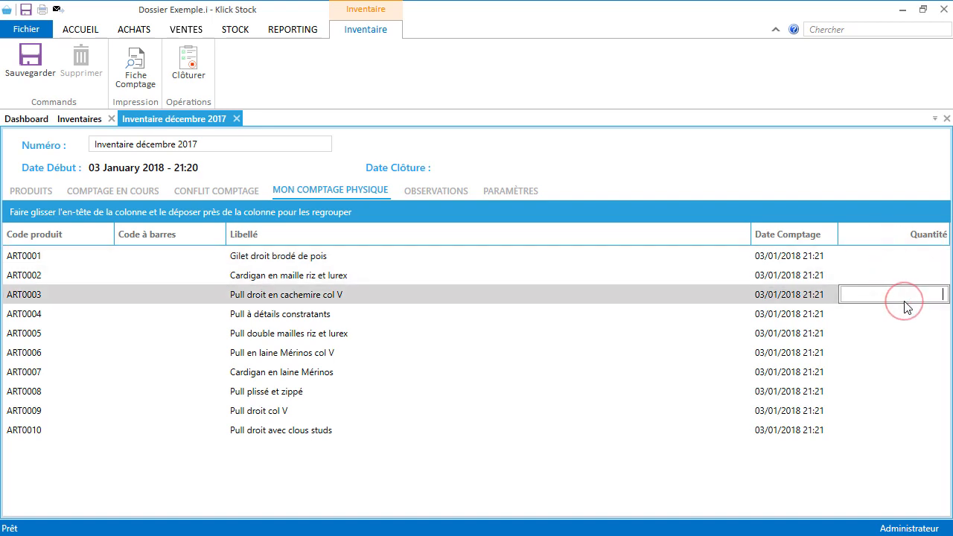
click(809, 296)
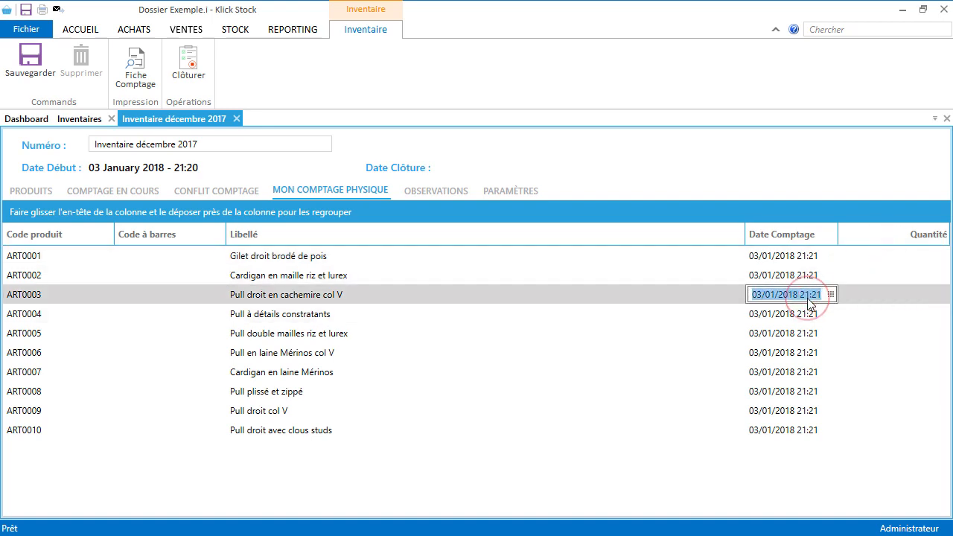
click(597, 302)
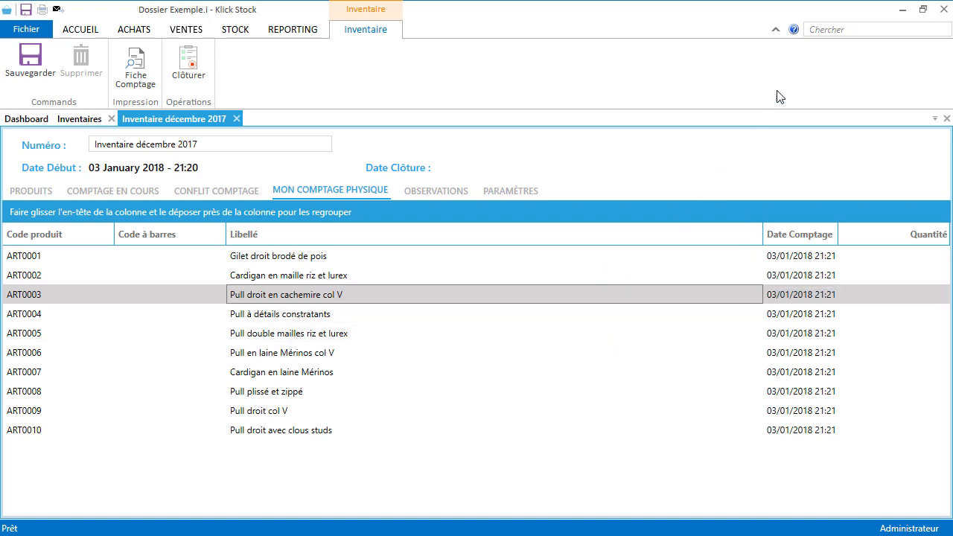
click(840, 32)
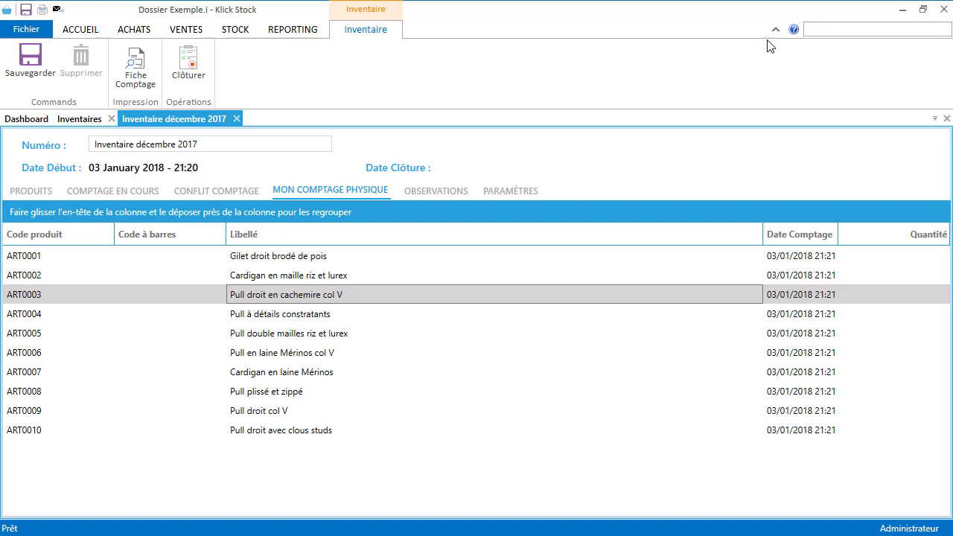
text(pull l)
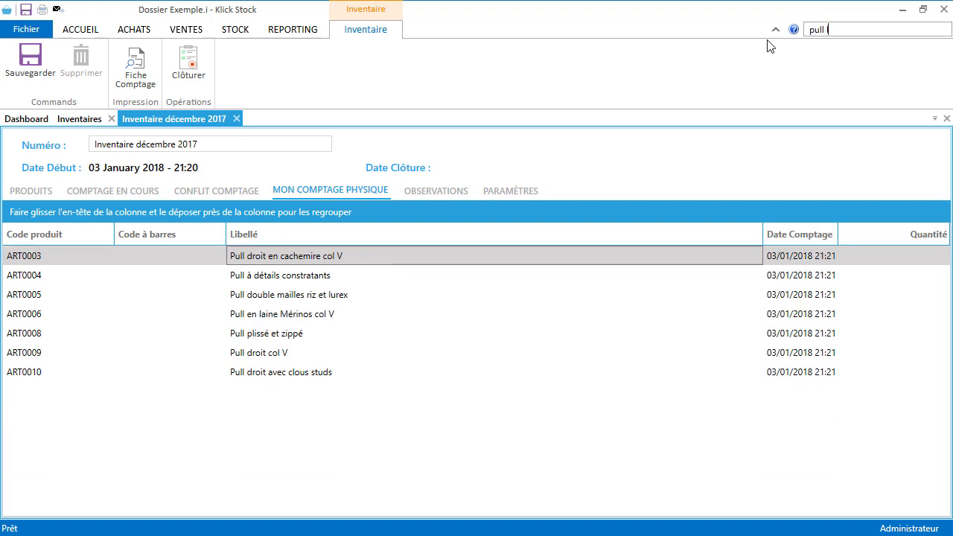
text(ure)
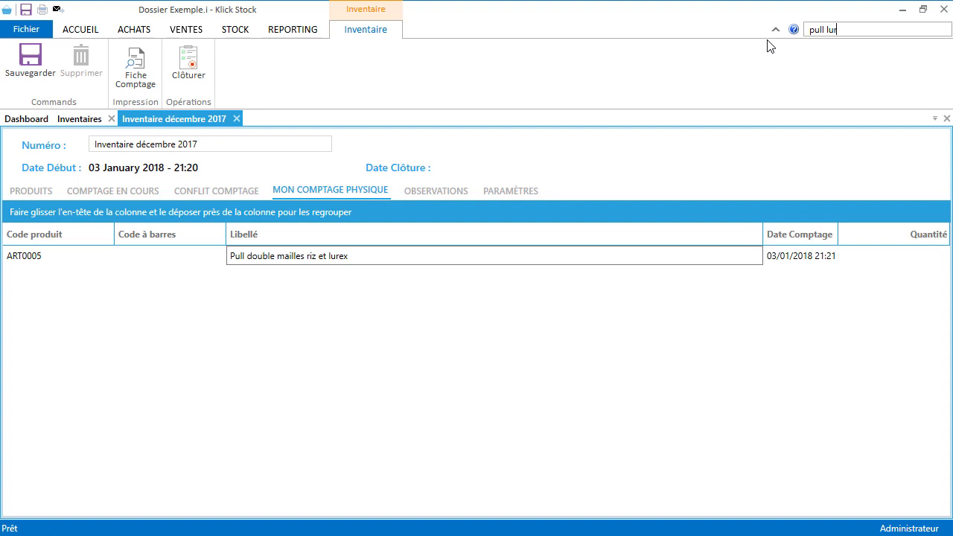
key(BackSpace)
key(BackSpace)
key(BackSpace)
key(BackSpace)
key(BackSpace)
key(BackSpace)
key(BackSpace)
key(BackSpace)
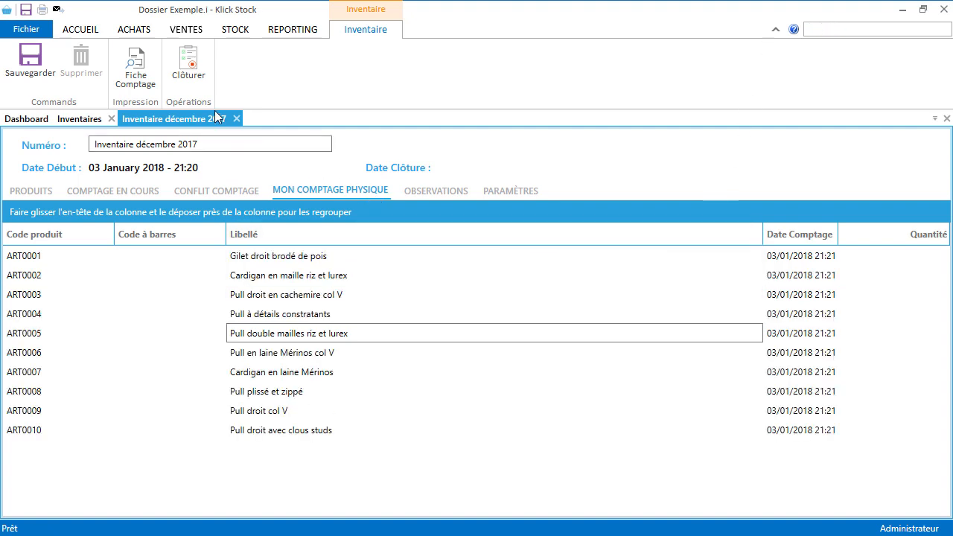
Step: Try Clôturer, acknowledge the minimum-count warning, and view COMPTAGE EN COURS theoretical quantities
click(195, 70)
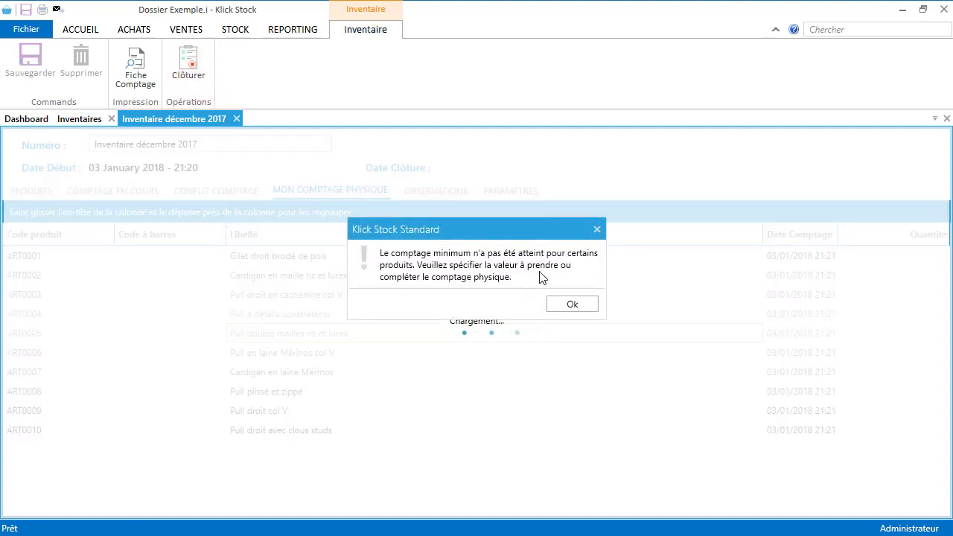
click(575, 303)
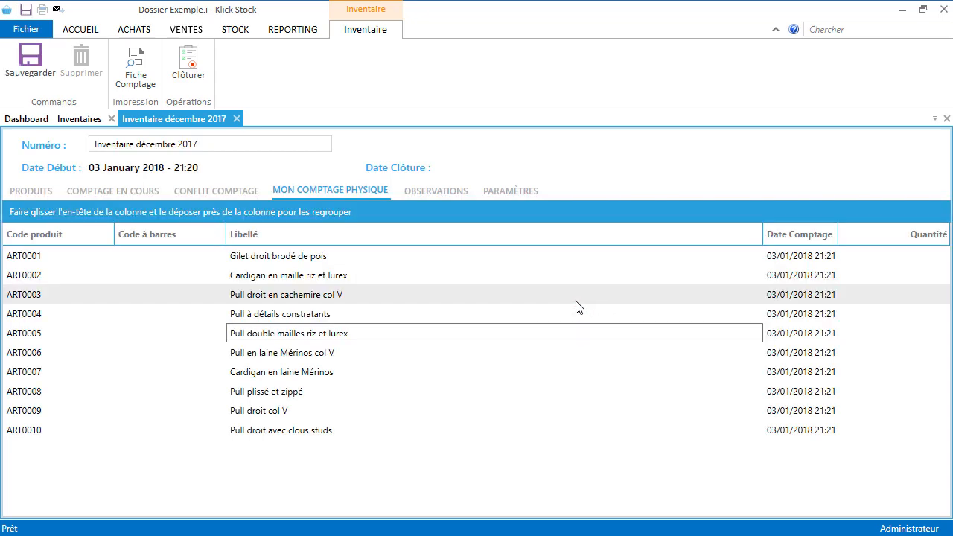
click(126, 192)
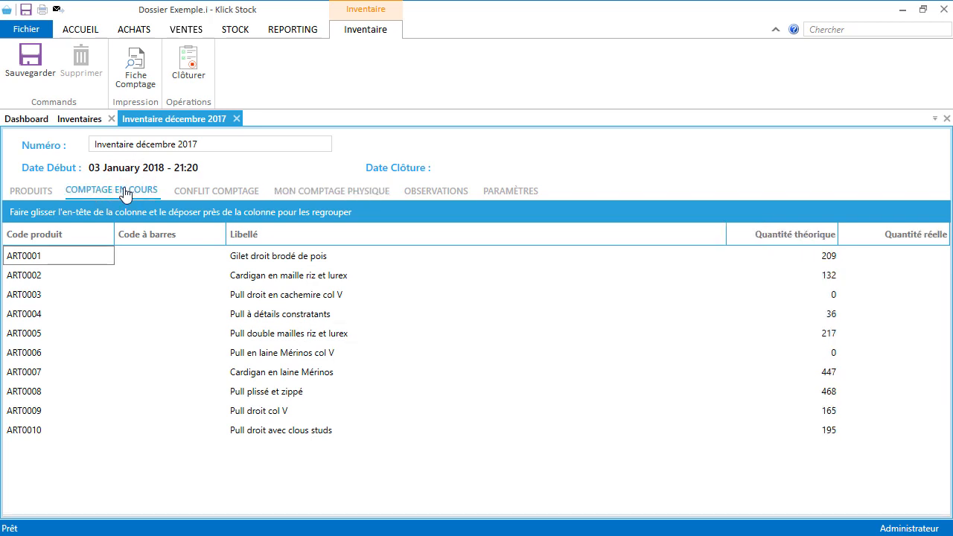
click(936, 22)
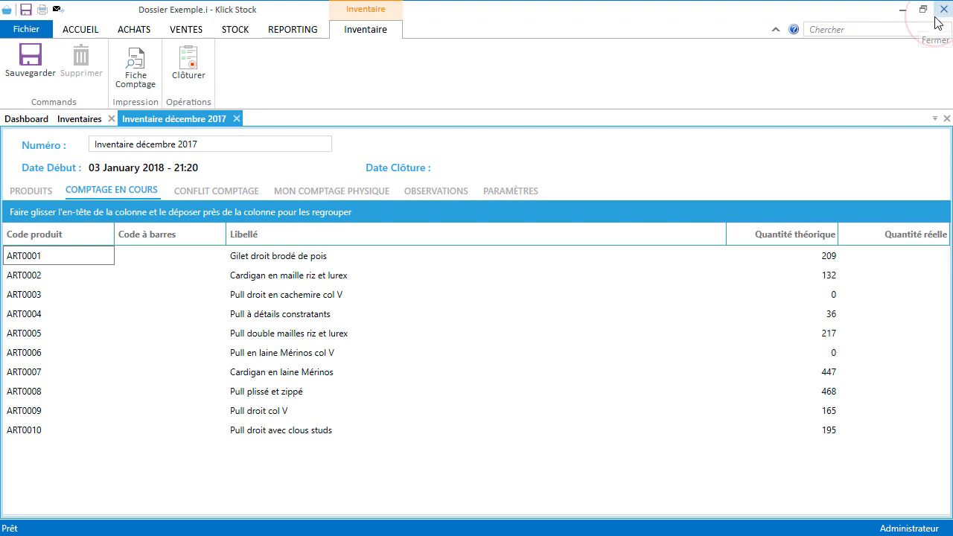
Step: Relaunch Klick Stock, log in as the counting user with their password, and maximize the window
click(936, 22)
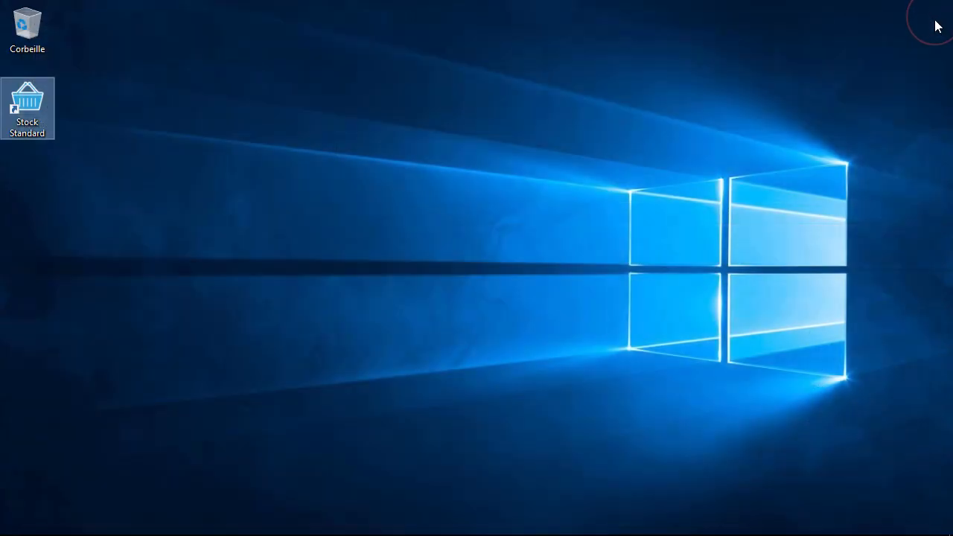
double_click(40, 130)
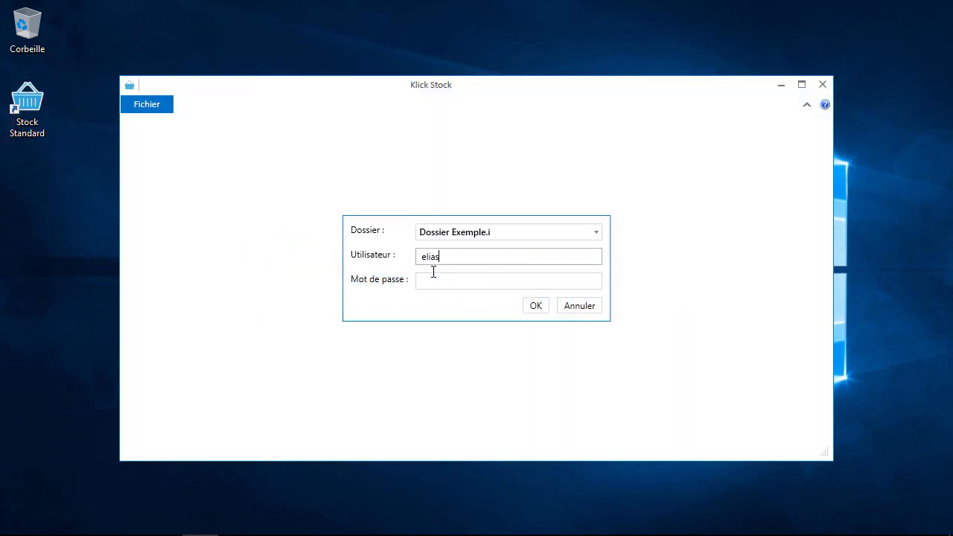
key(Tab)
text(******)
key(Return)
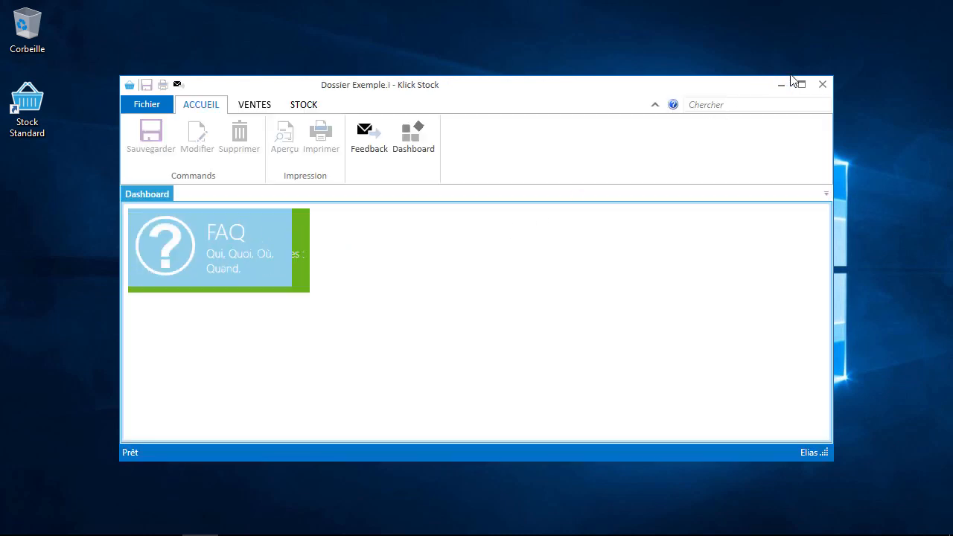
click(802, 84)
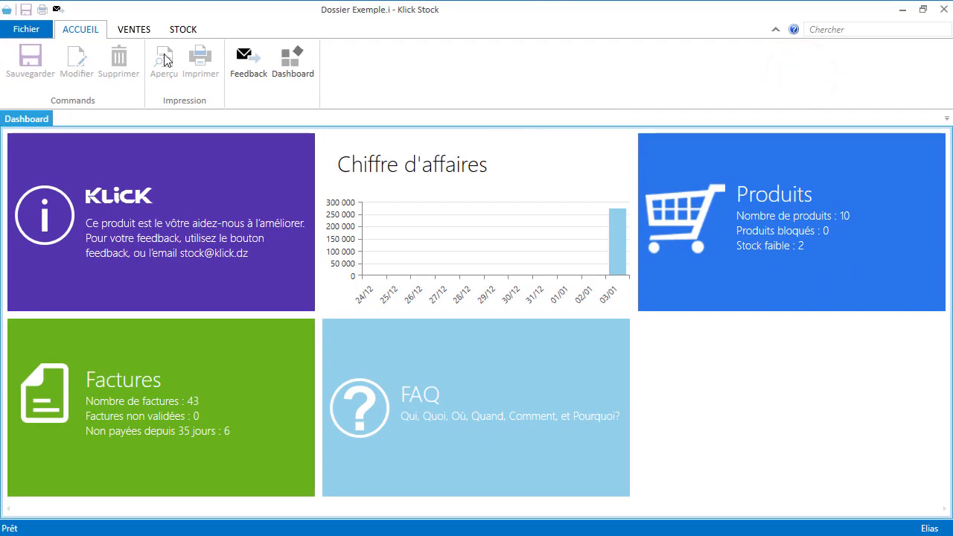
Step: Open Inventaire décembre 2017 from STOCK > Inventaires
click(180, 31)
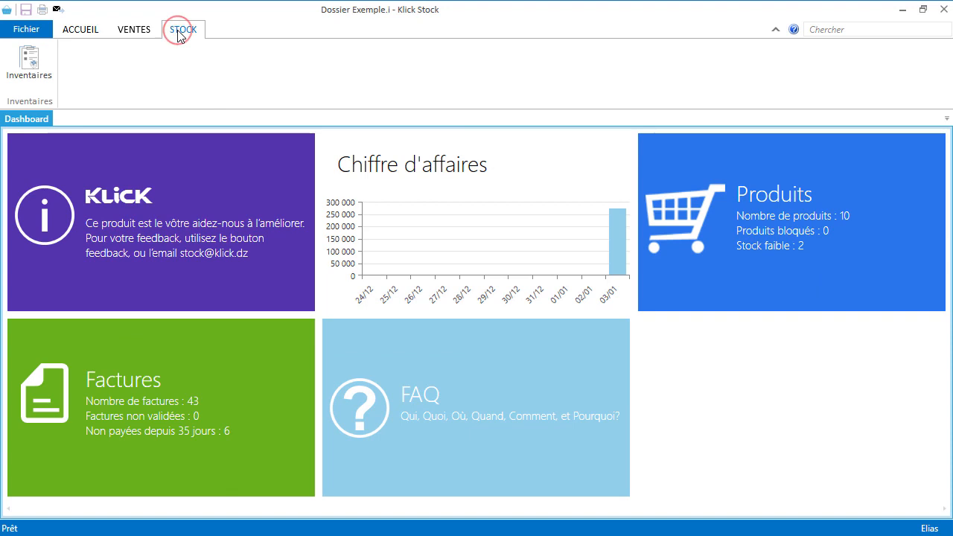
click(33, 65)
double_click(65, 184)
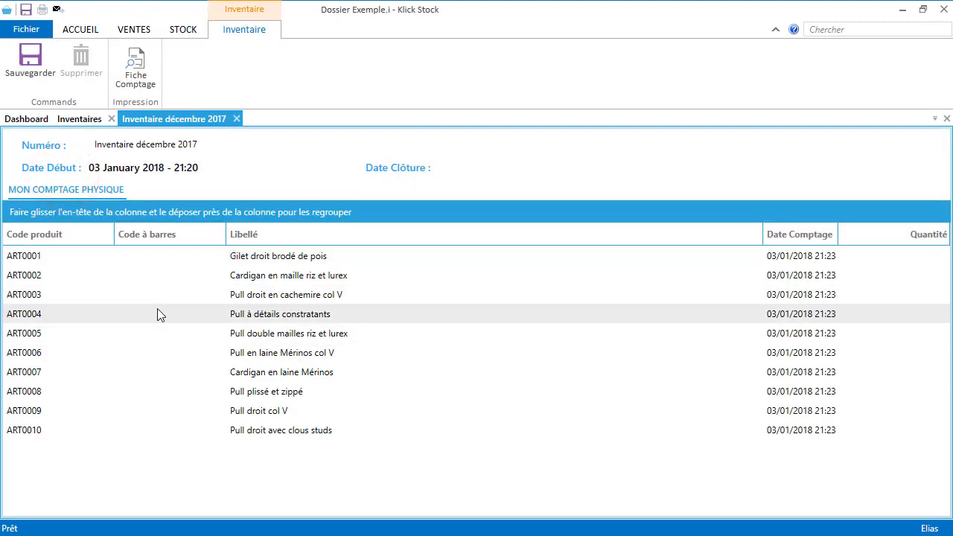
Step: Enter counts 209, 130, 0, 28 and 220 for ART0001 to ART0005
click(885, 258)
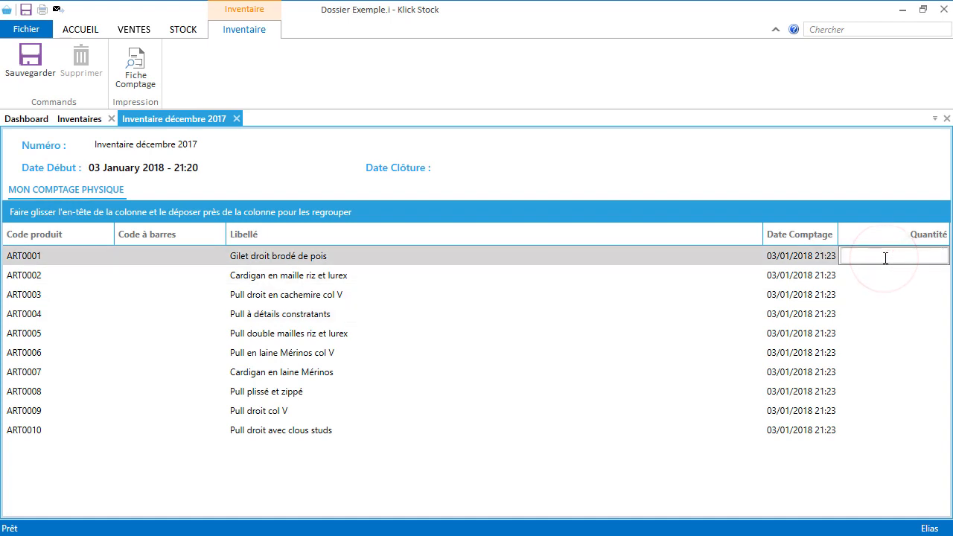
text(209)
key(Return)
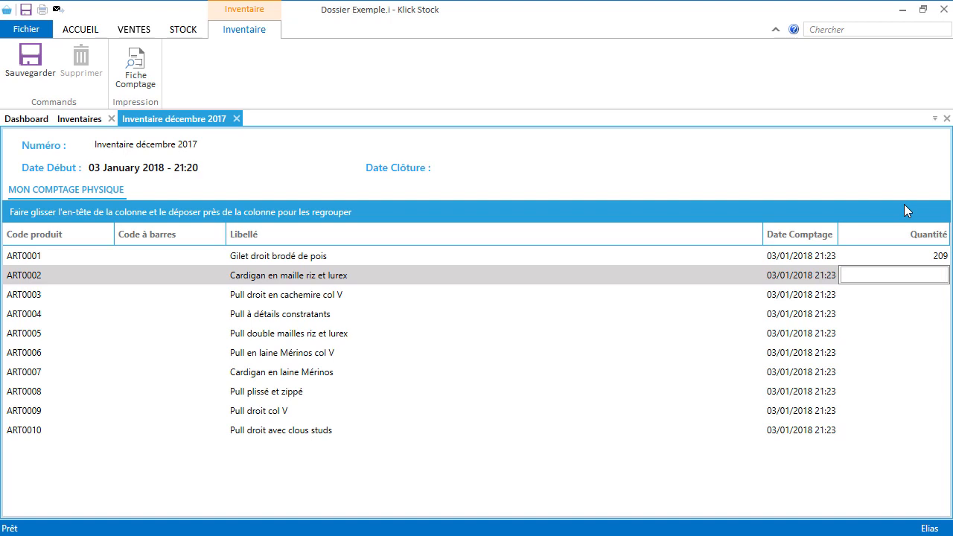
text(130)
key(Return)
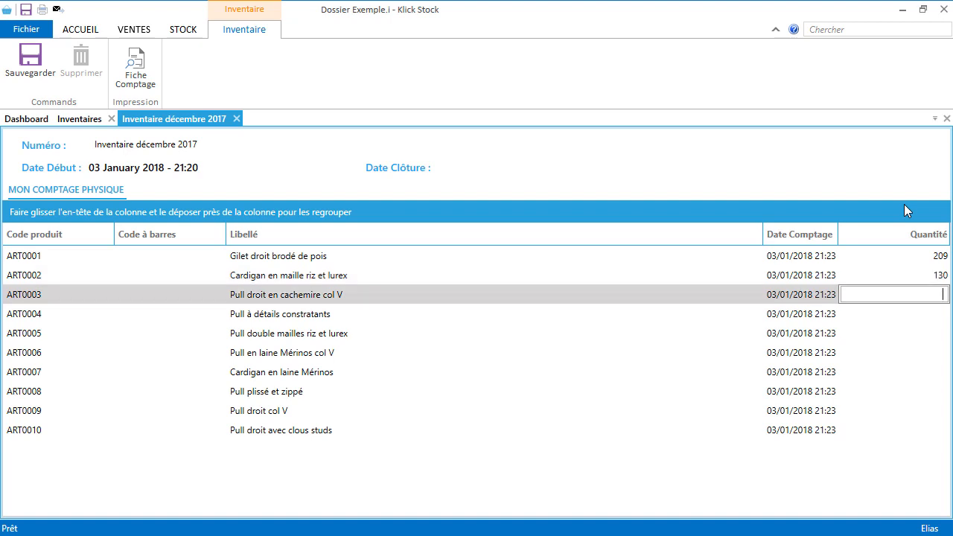
text(0)
key(Return)
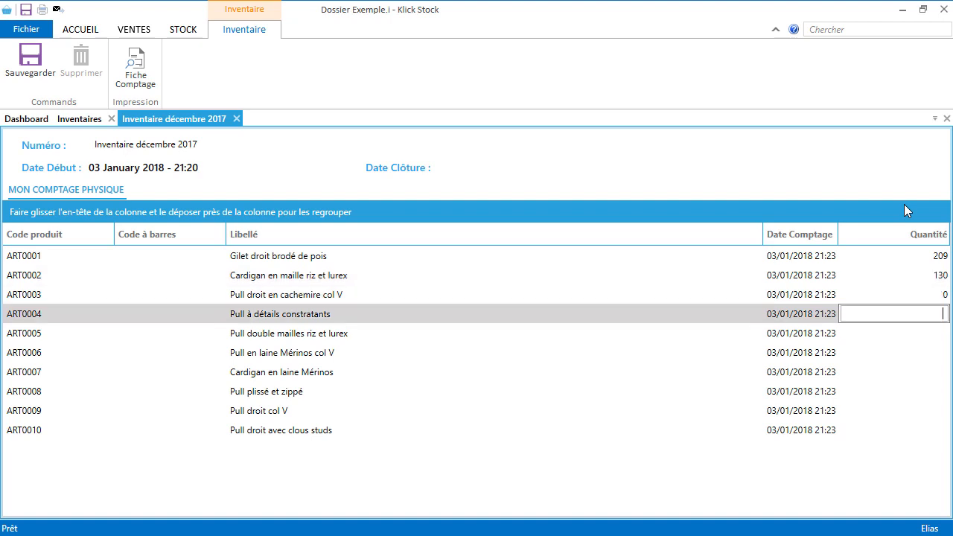
text(28)
key(Return)
text(220)
key(Return)
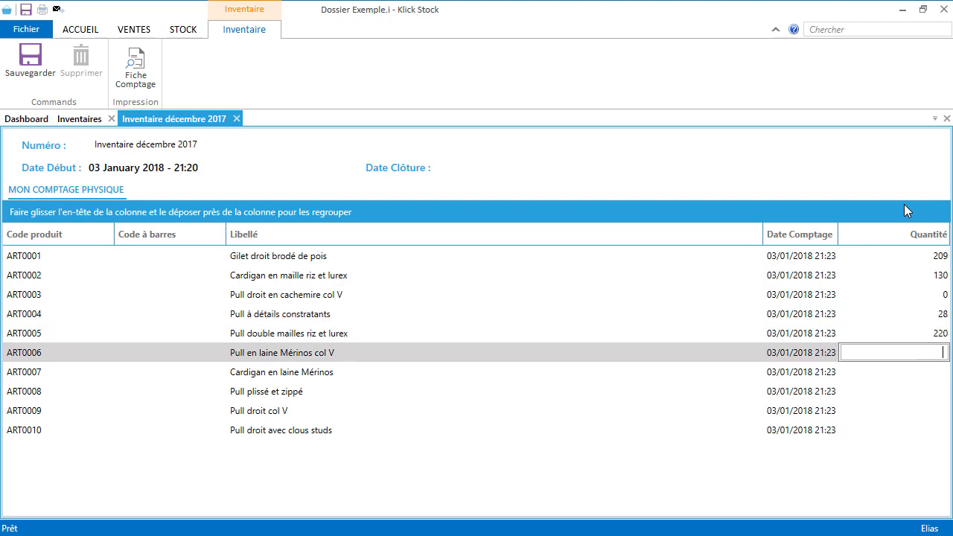
Step: Enter 0, 447, 470, 163 and 190 for ART0006 to ART0010, save, and close the inventory
text(0)
key(Return)
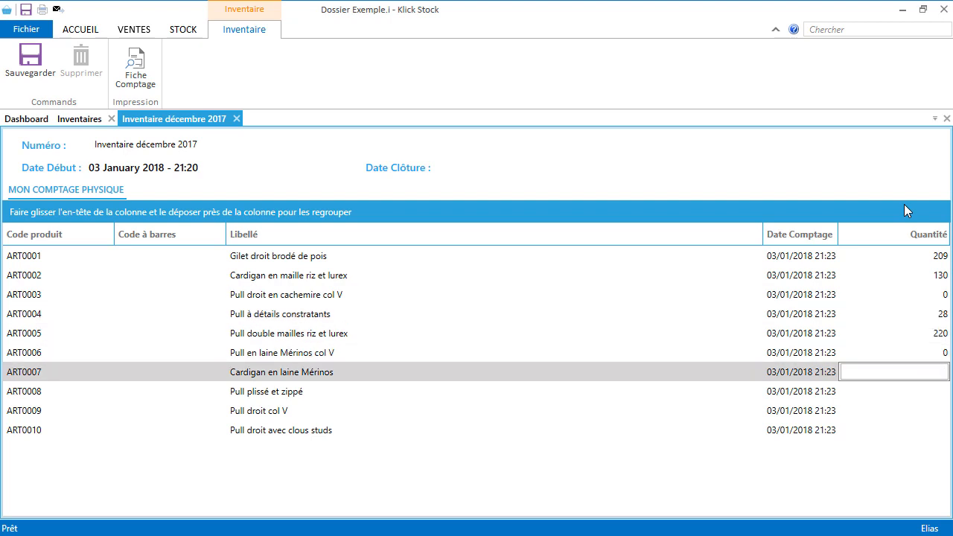
text(447)
key(Return)
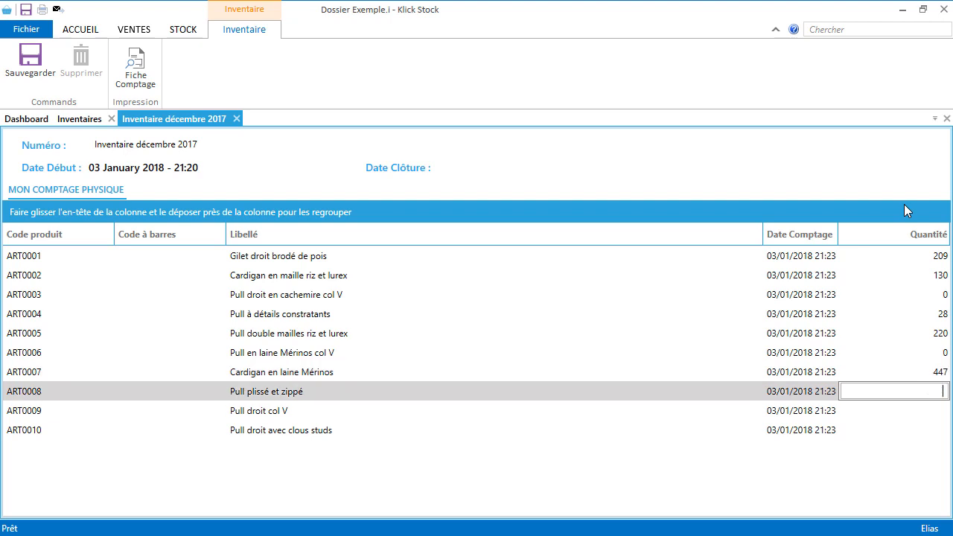
text(470)
key(Return)
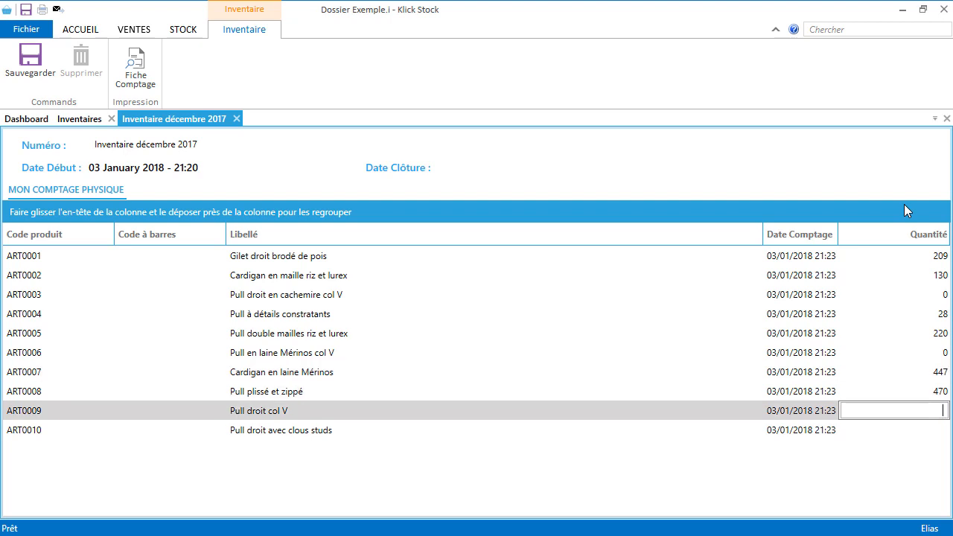
text(163)
key(Return)
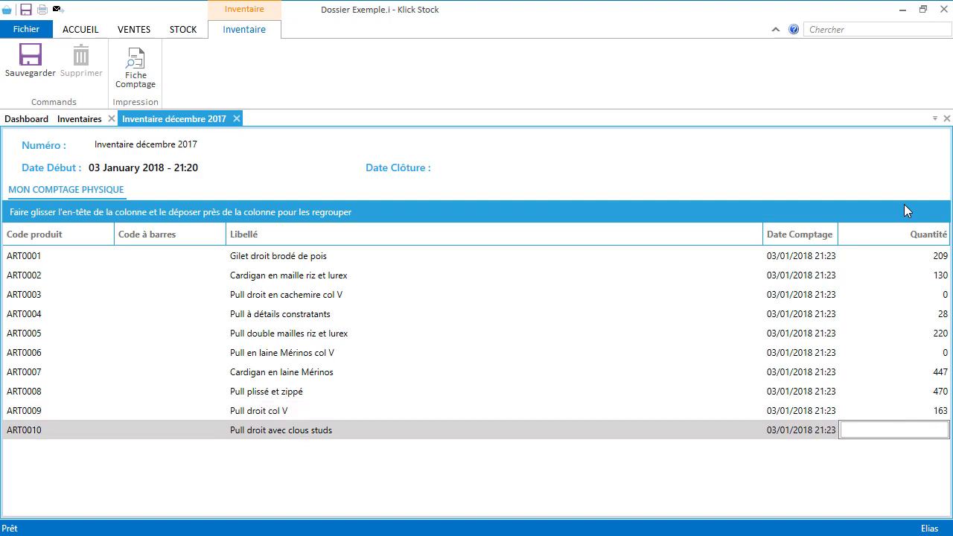
text(190)
key(Return)
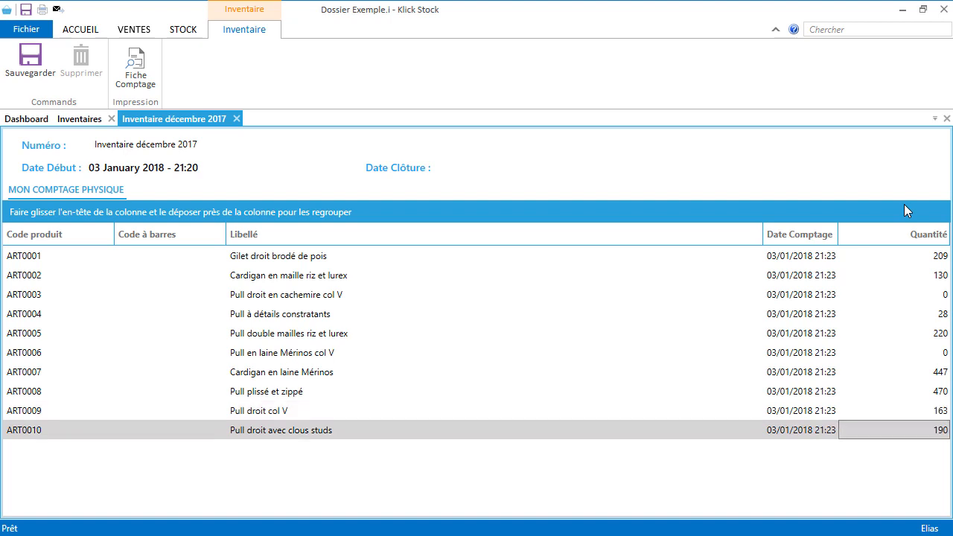
click(26, 65)
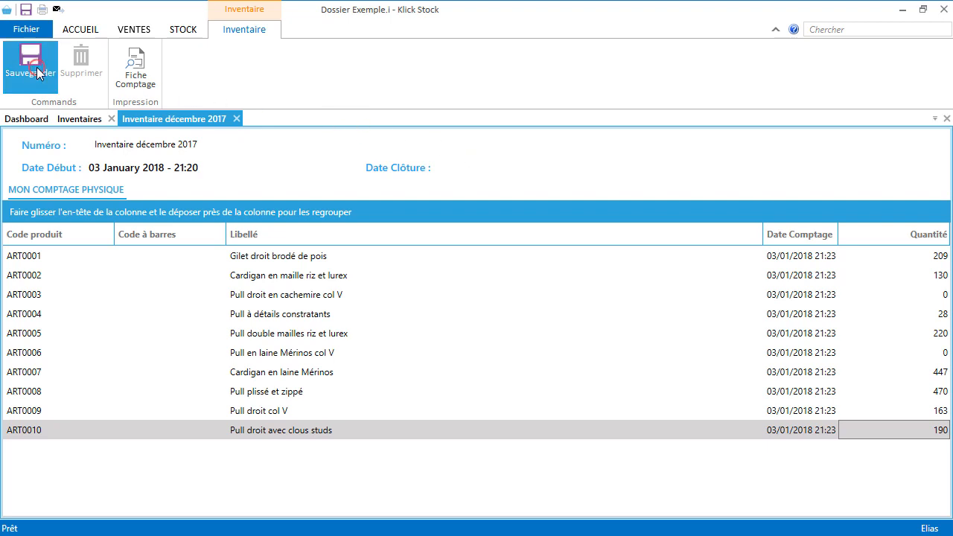
click(235, 119)
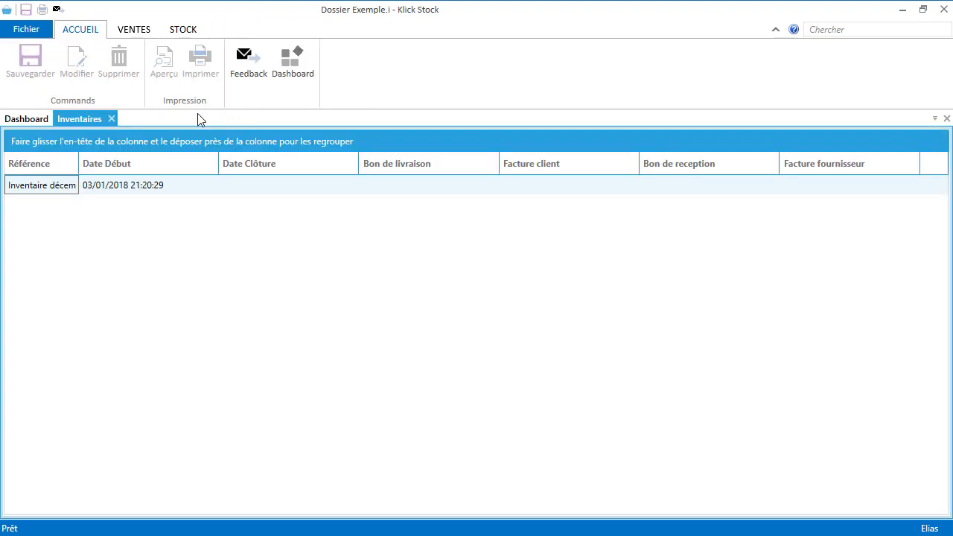
Step: Restart Klick Stock, log in as another user with their password, and maximize the window
click(945, 9)
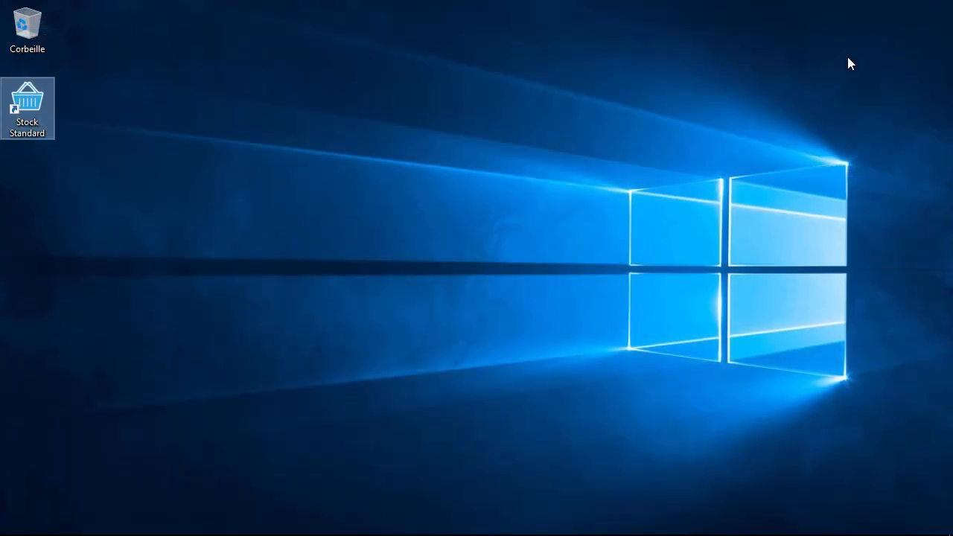
double_click(28, 133)
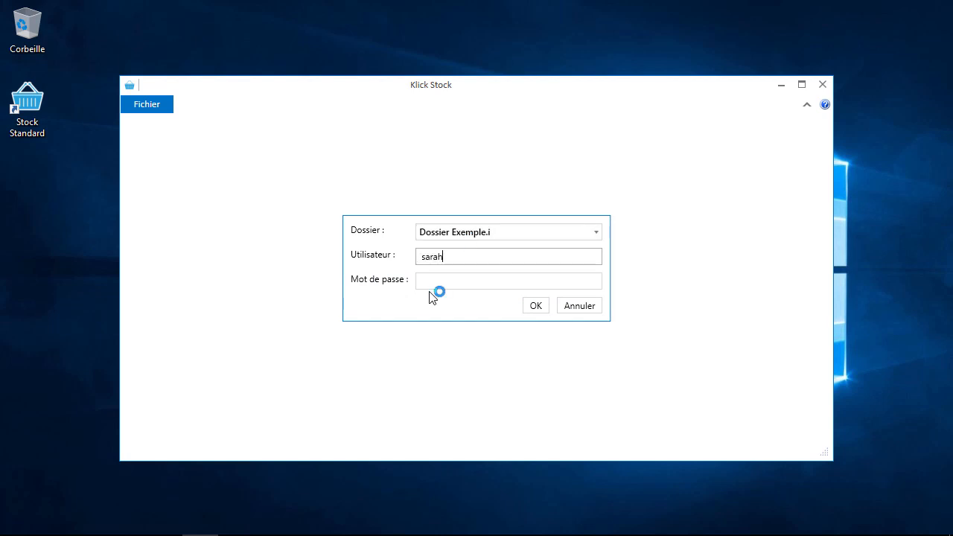
key(Tab)
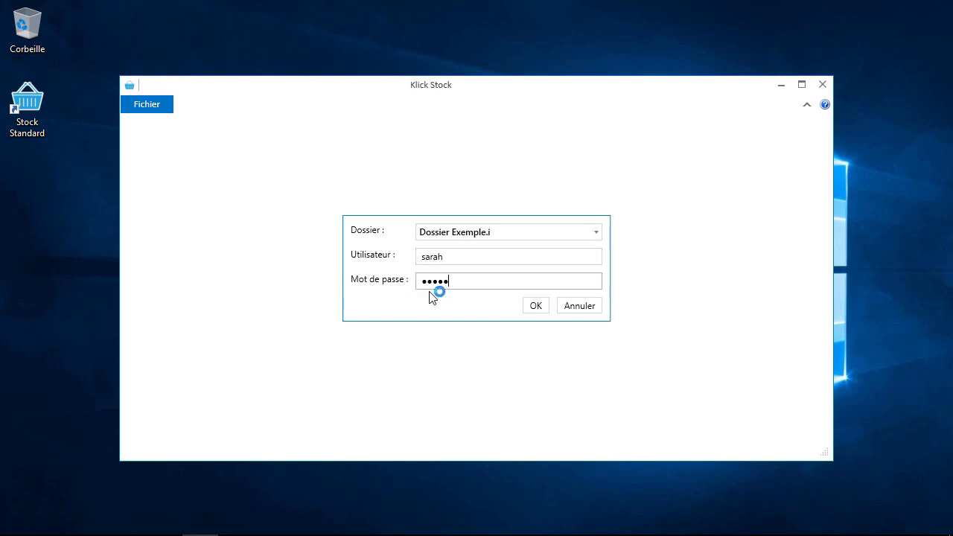
key(Return)
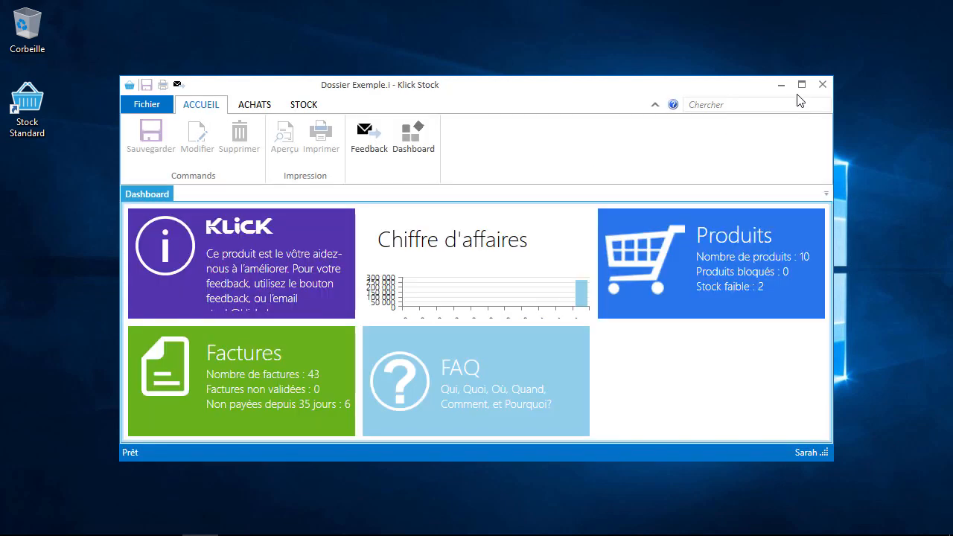
click(802, 84)
Step: Open Inventaire décembre 2017 from STOCK > Inventaires and generate its Fiche de comptage
click(183, 34)
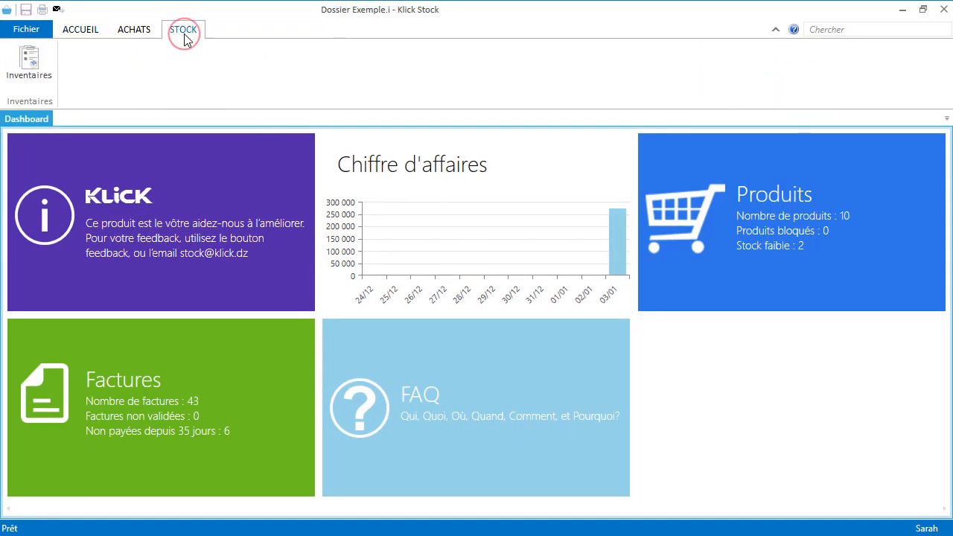
click(41, 70)
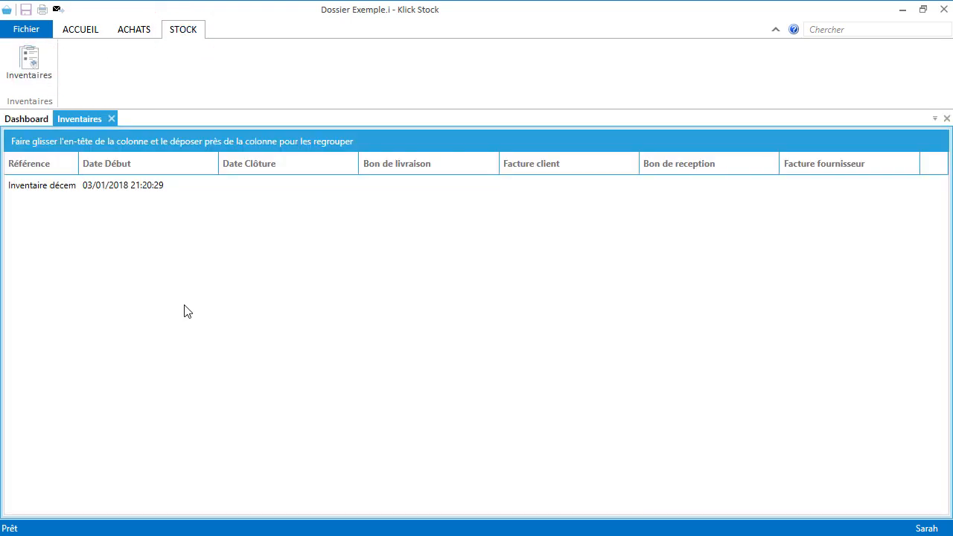
double_click(142, 187)
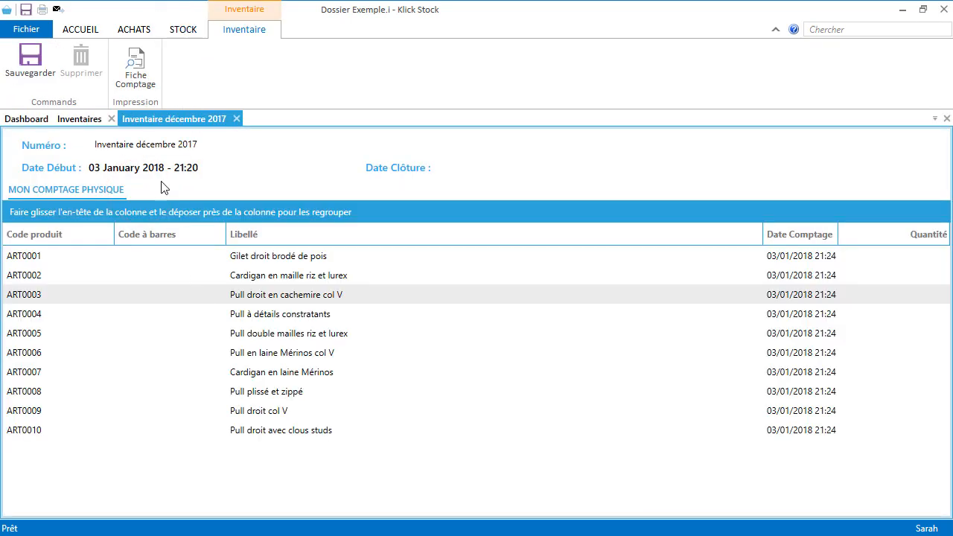
click(135, 67)
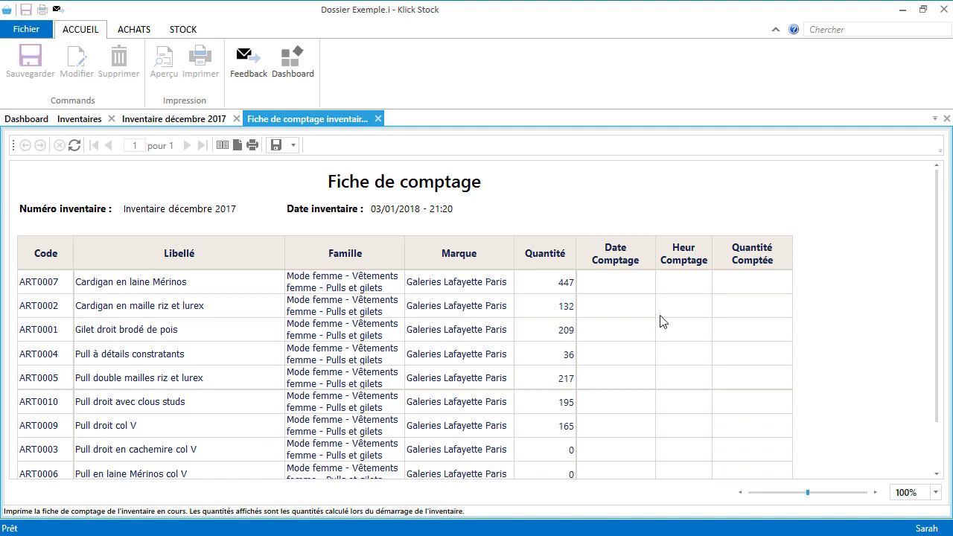
click(252, 144)
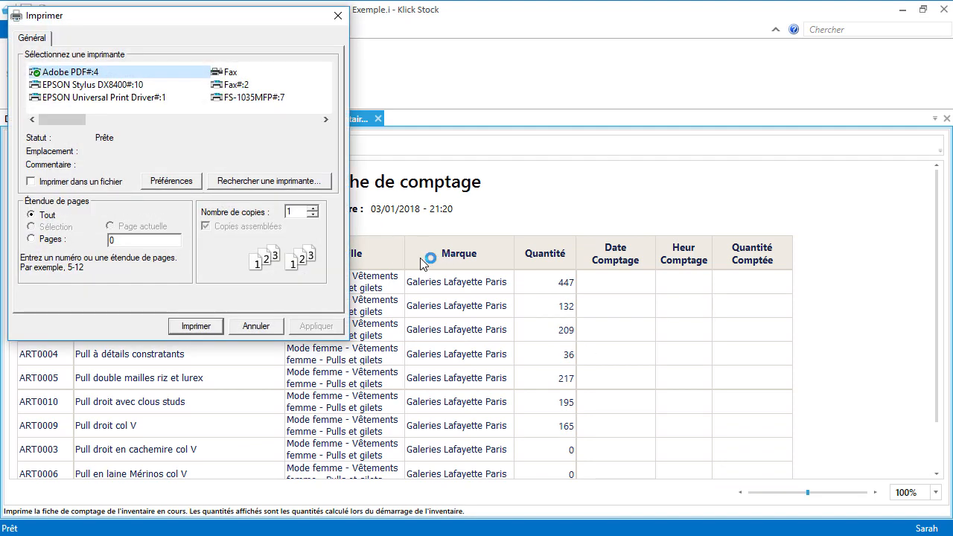
click(338, 15)
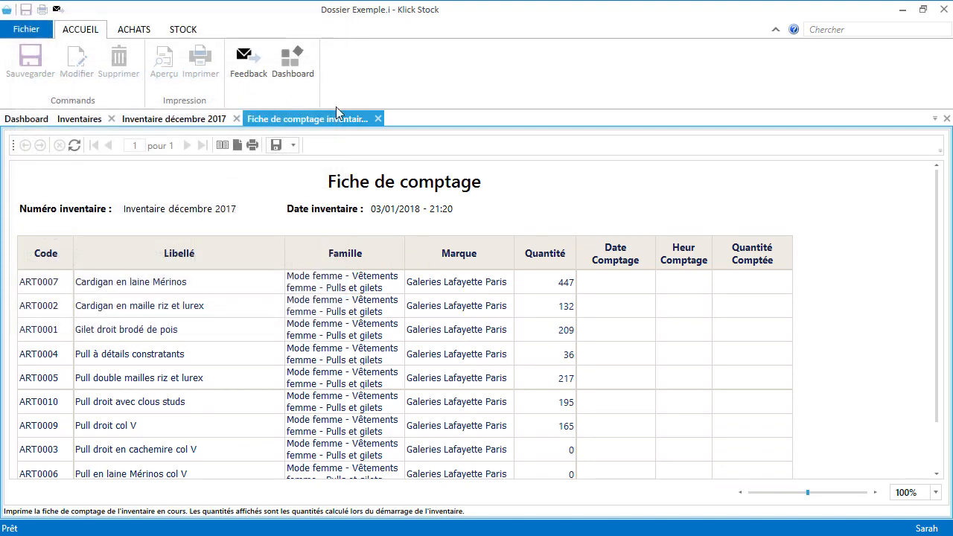
click(376, 119)
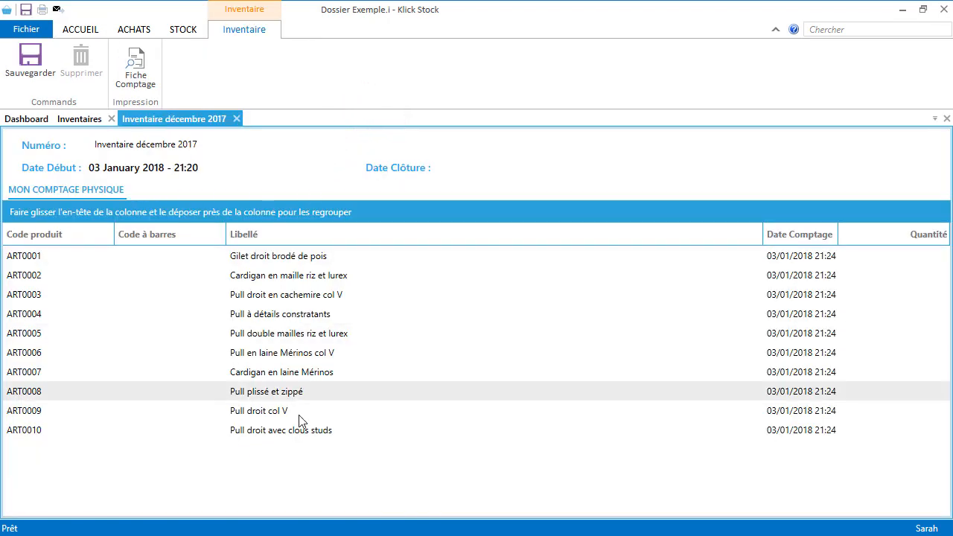
text(209)
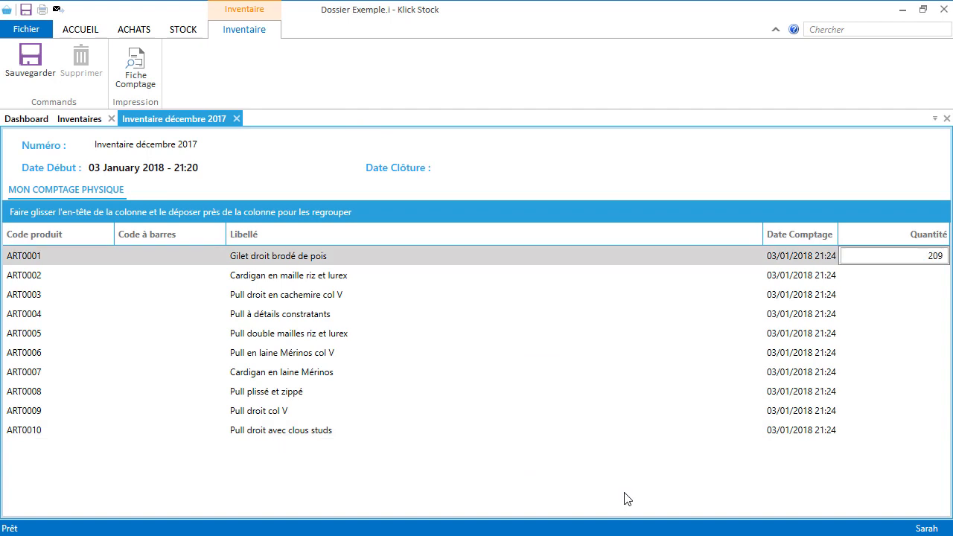
Step: Enter counts 209, 130, 0, 25, 220 and 0 for ART0001 to ART0006
key(Return)
text(130)
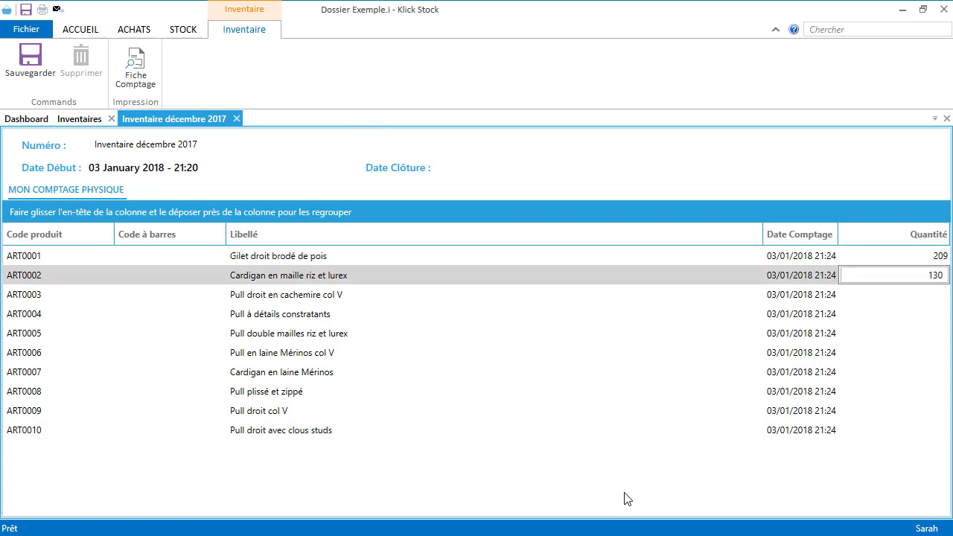
key(Return)
key(Return)
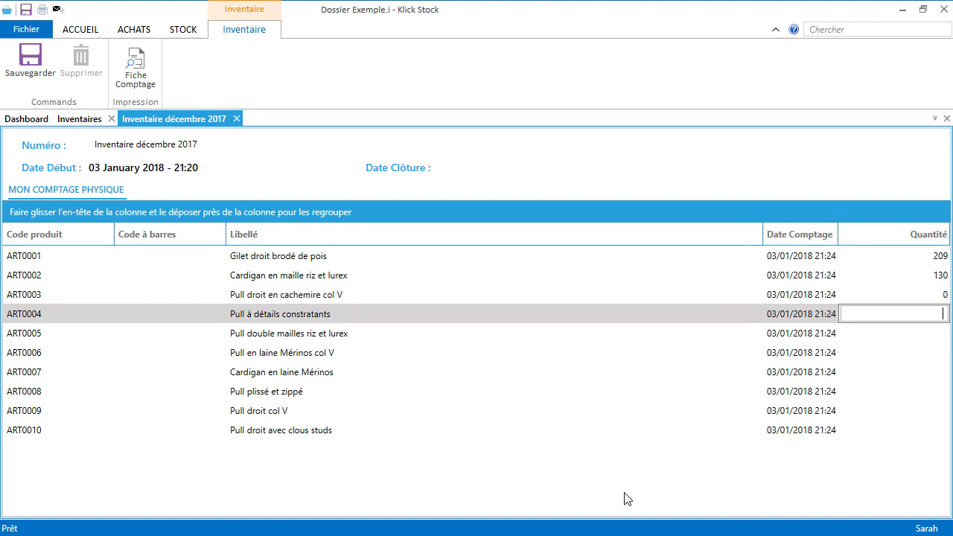
text(25)
key(Return)
text(220)
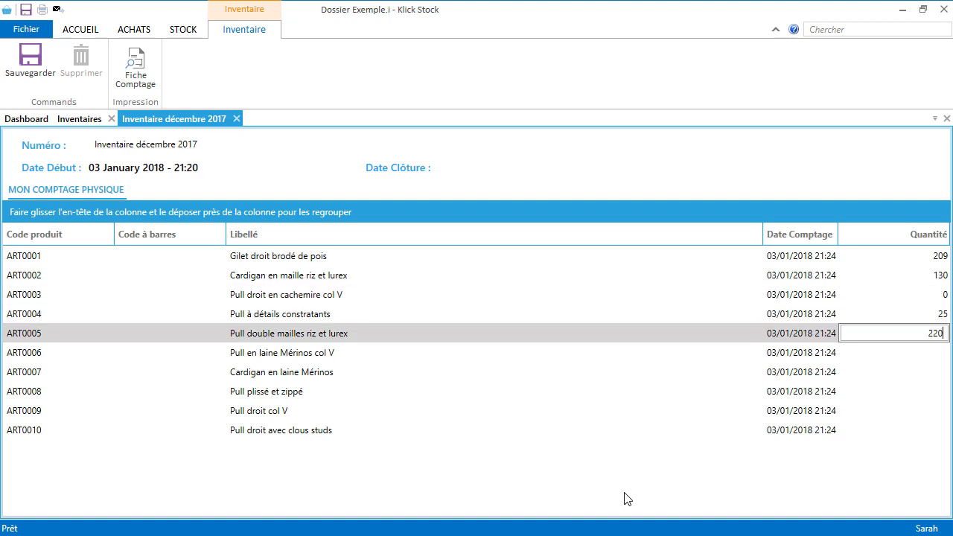
key(Return)
key(Return)
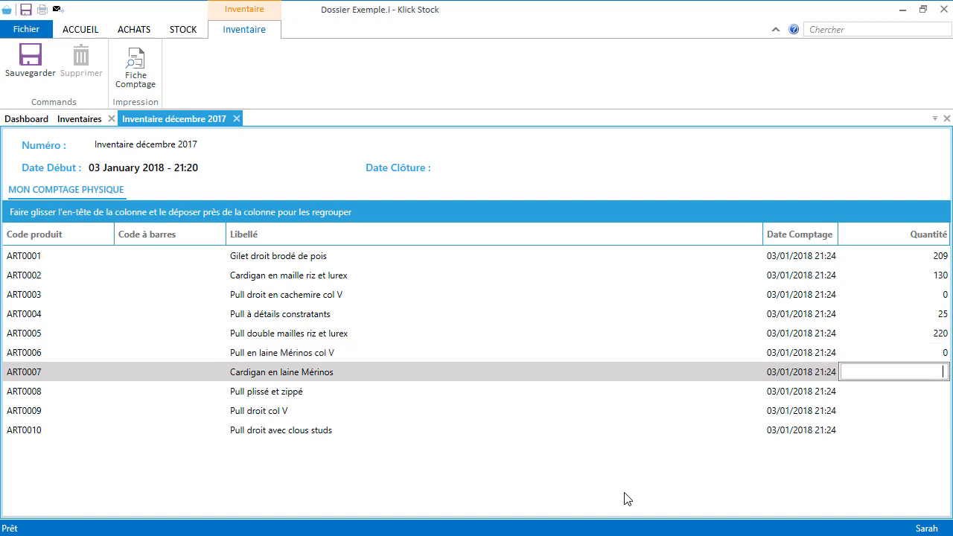
text(447)
key(Return)
Step: Enter counts 470, 160 and 190 for ART0008 to ART0010
text(470)
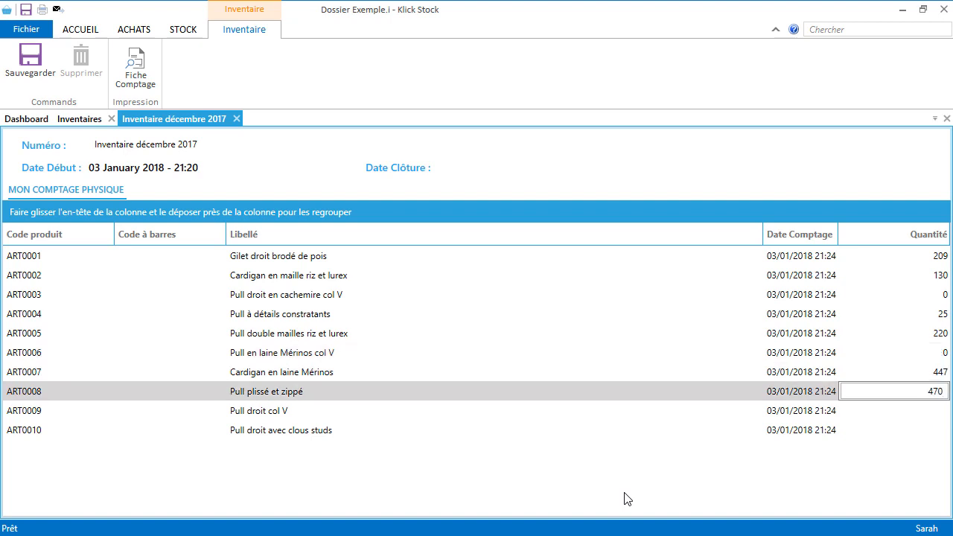
key(Return)
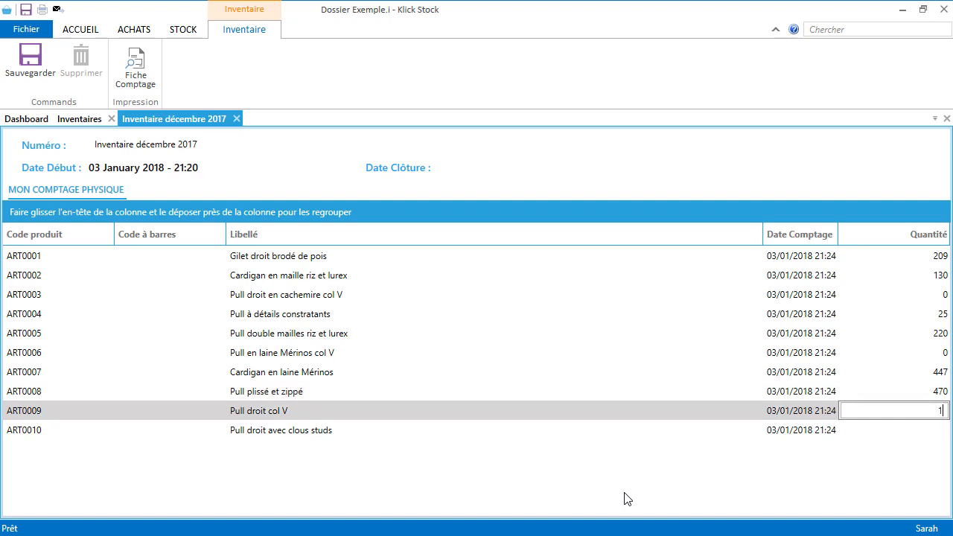
key(Return)
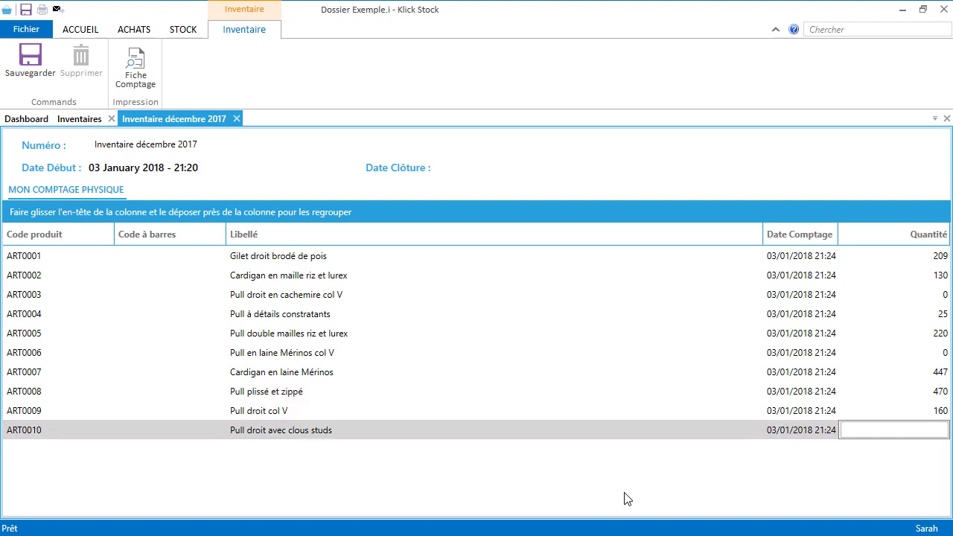
text(190)
key(Return)
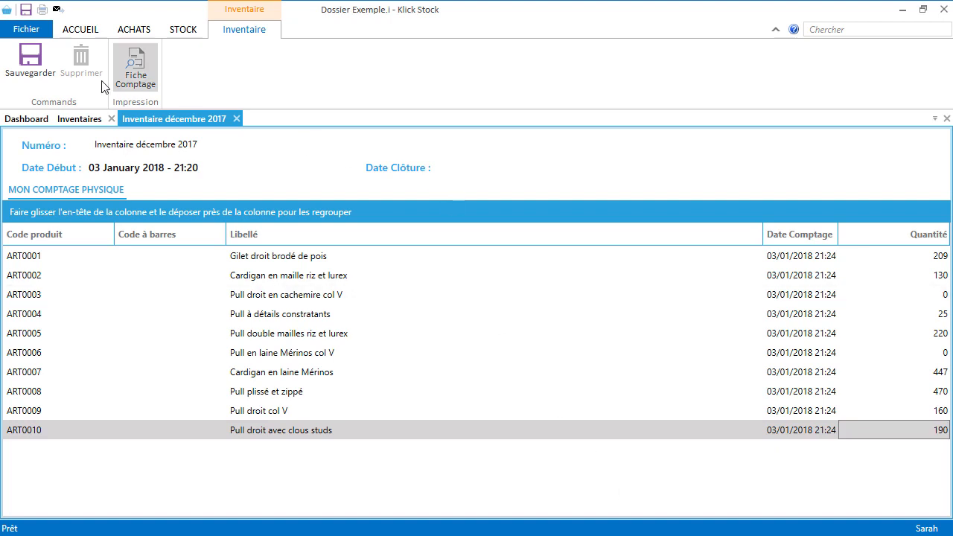
Step: Save this user's counts, close the inventory, and quit Klick Stock
click(45, 56)
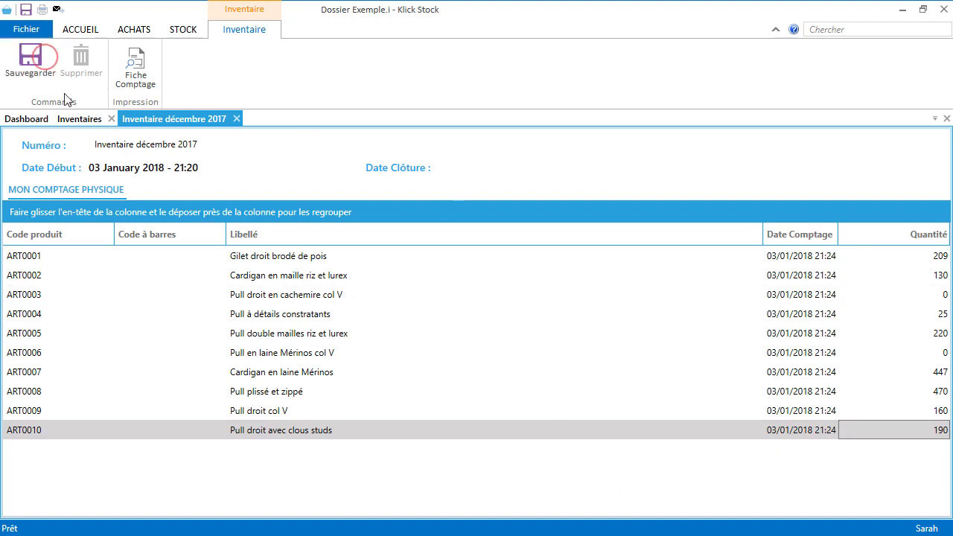
click(236, 119)
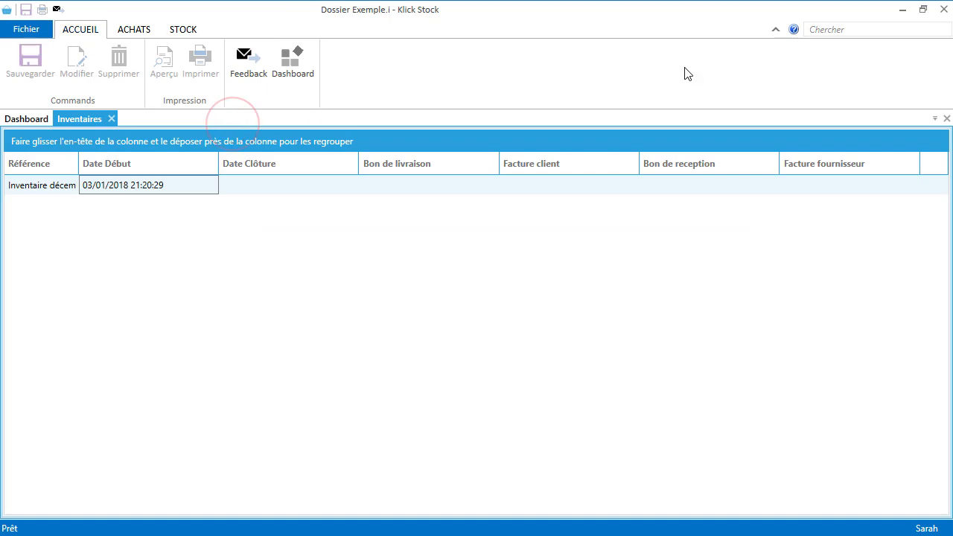
click(941, 10)
Step: Relaunch Klick Stock, sign in as admin with the password, and maximize the window
double_click(25, 119)
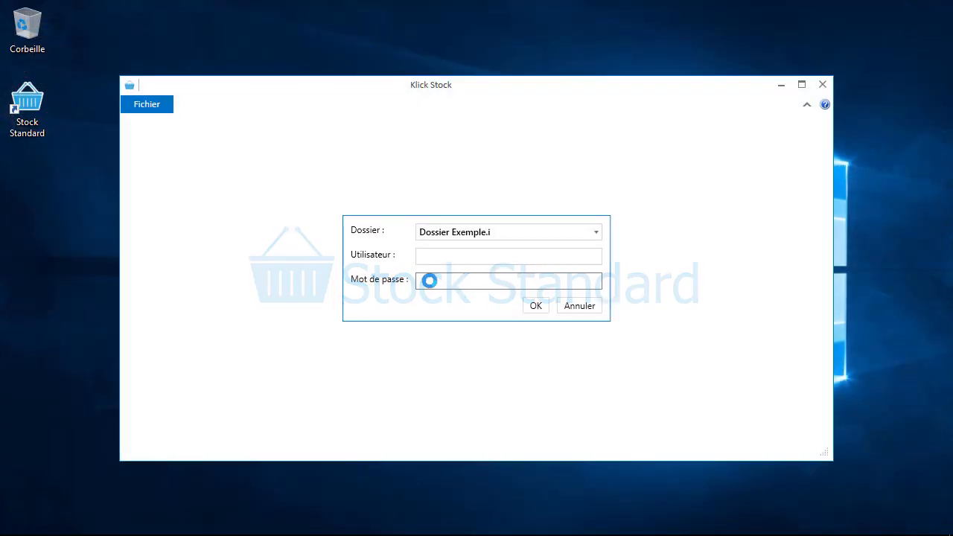
text(admin)
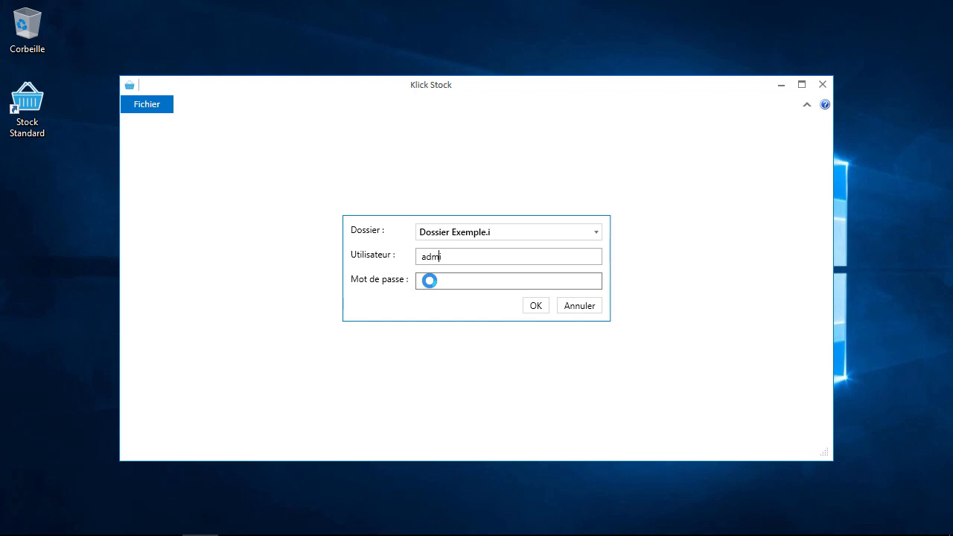
key(Tab)
key(Return)
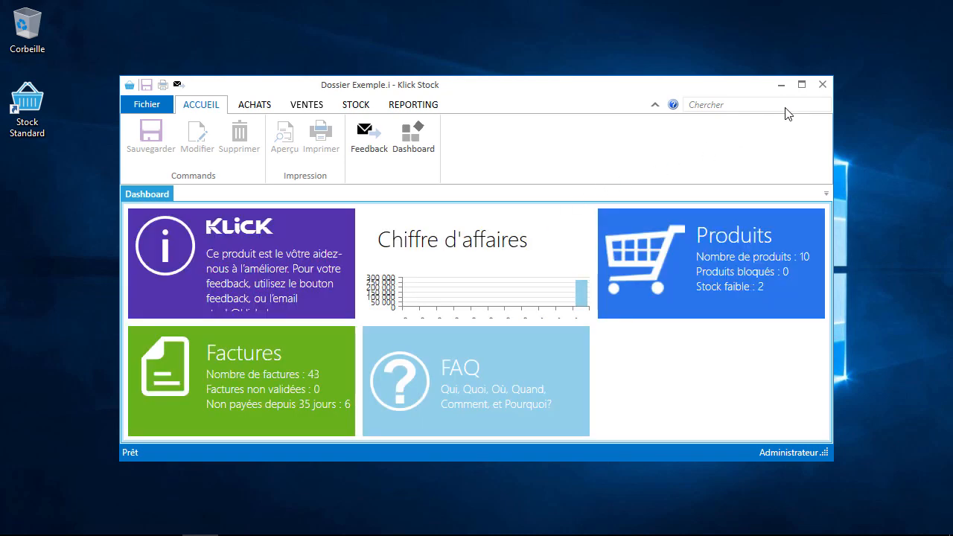
click(801, 84)
Step: Open Inventaire décembre 2017 from the STOCK > Inventaires list
click(235, 29)
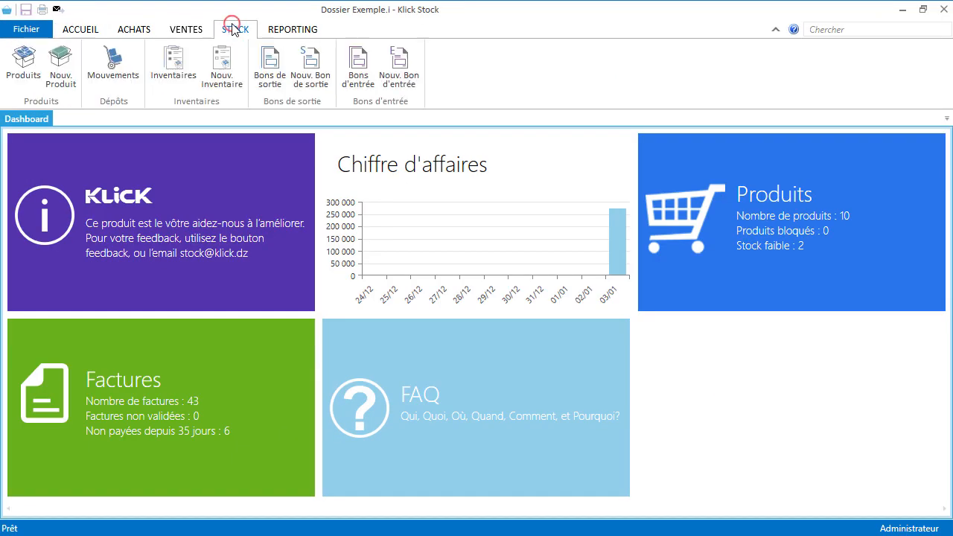
click(182, 70)
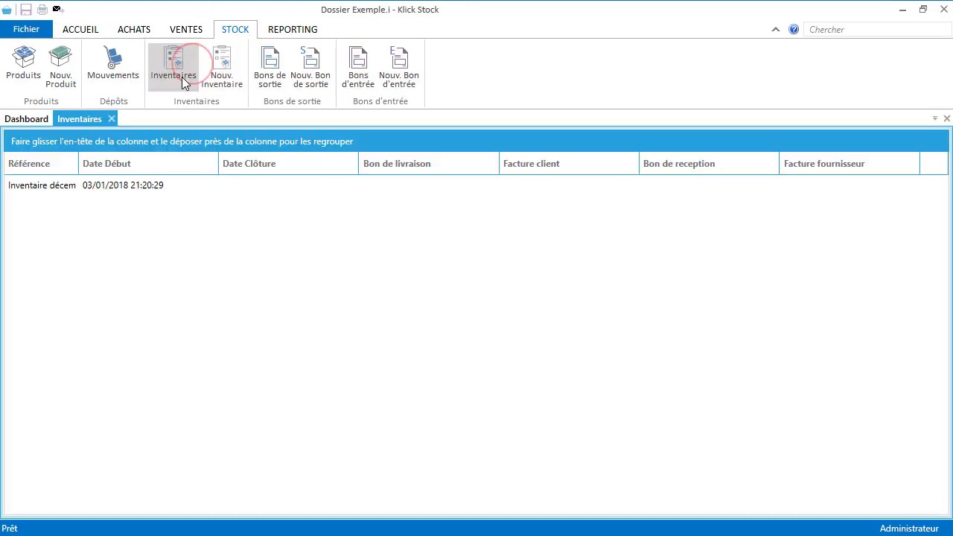
click(99, 186)
double_click(101, 190)
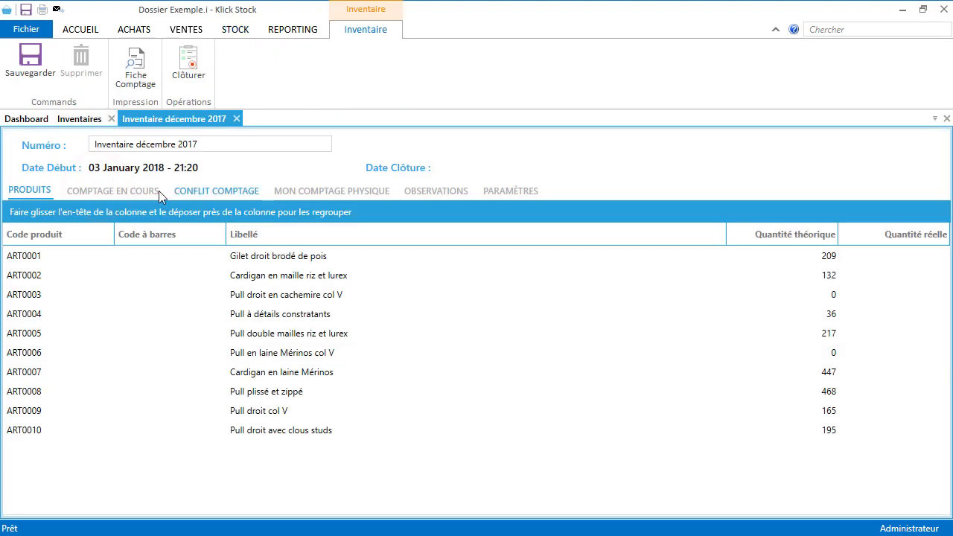
Step: Try Clôturer from COMPTAGE EN COURS, dismiss the mismatch warning, and list conflicts for ART0004 and ART0009
click(149, 194)
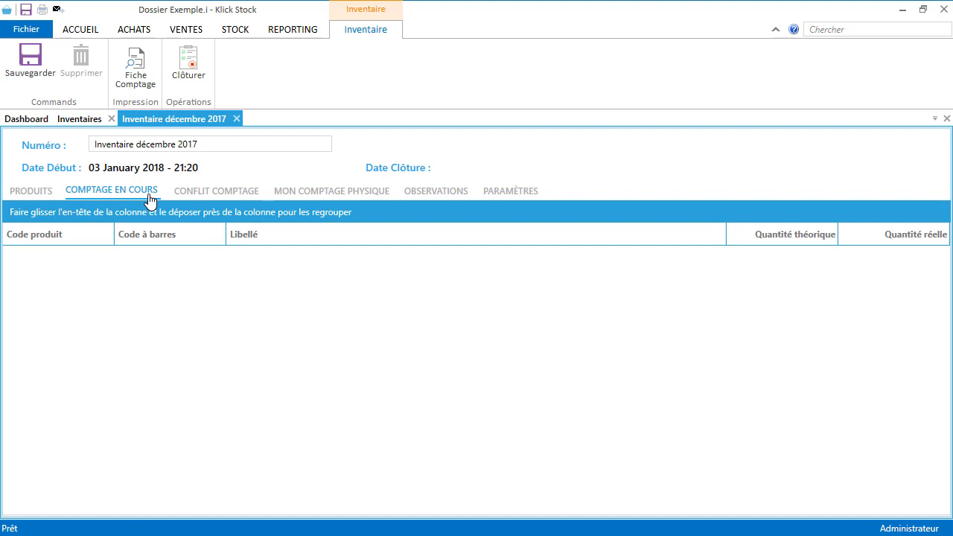
click(184, 64)
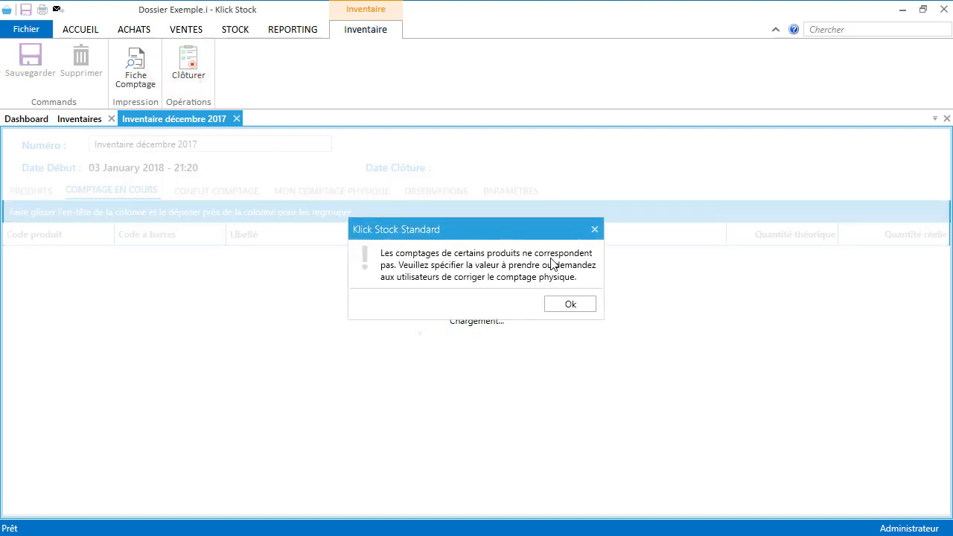
click(583, 304)
click(571, 309)
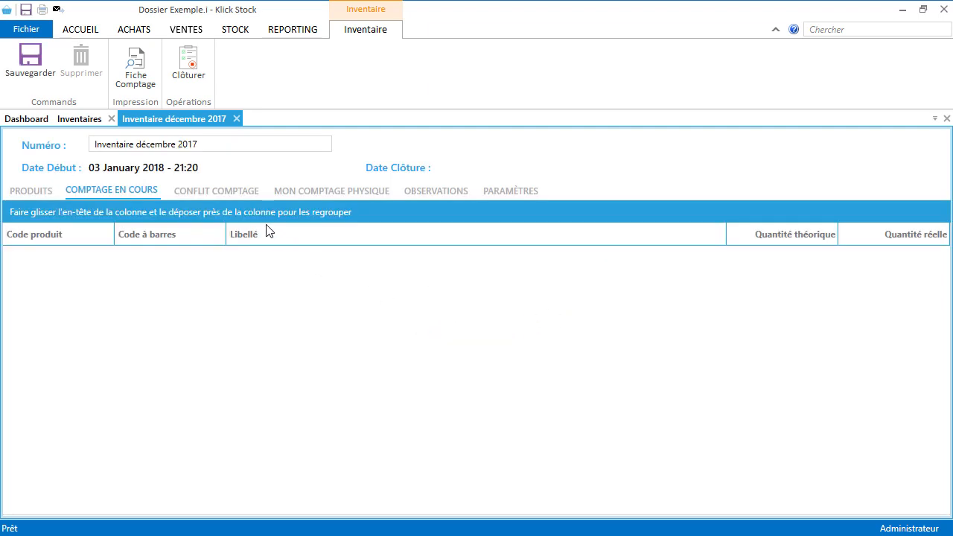
click(232, 194)
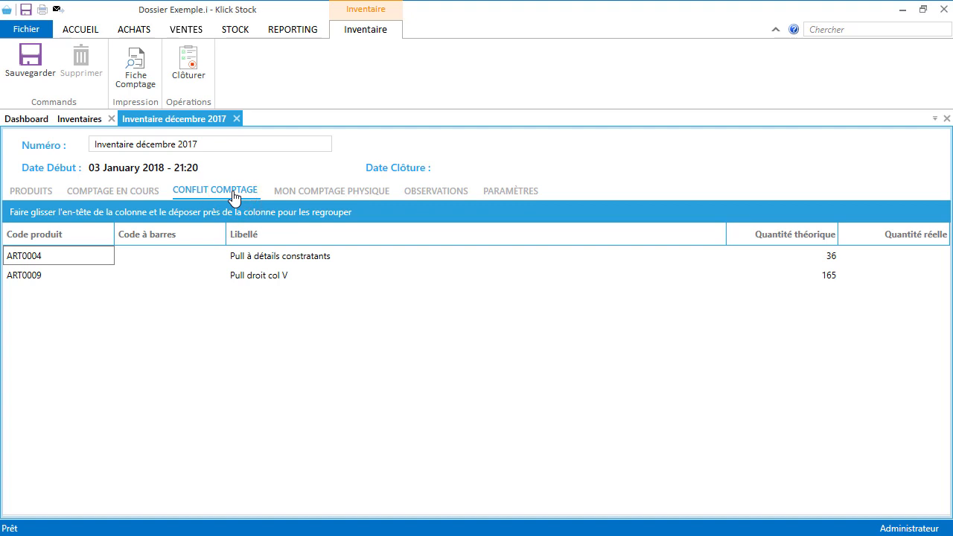
Step: Review the recorded counts for ART0004 and ART0009, then set ART0009's administrator quantity to 162
click(196, 256)
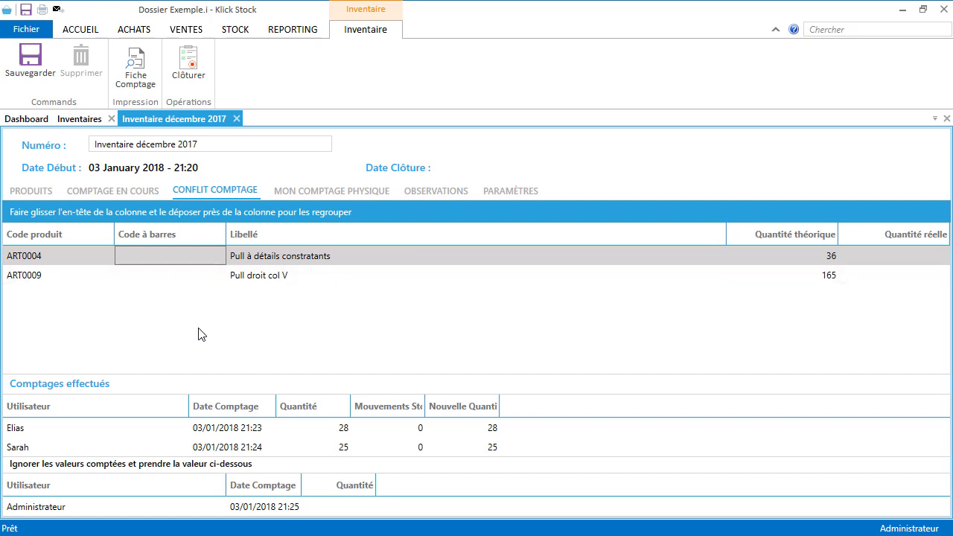
click(246, 282)
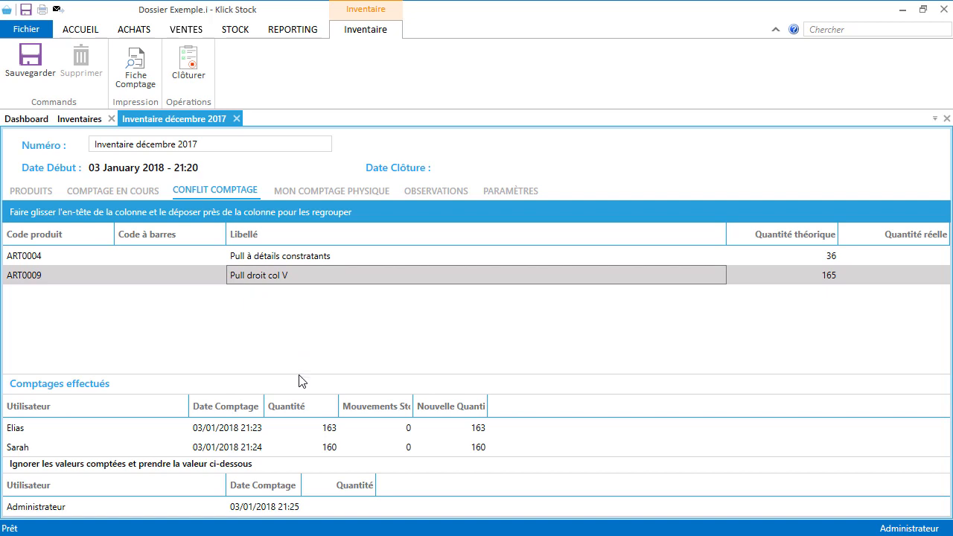
click(344, 507)
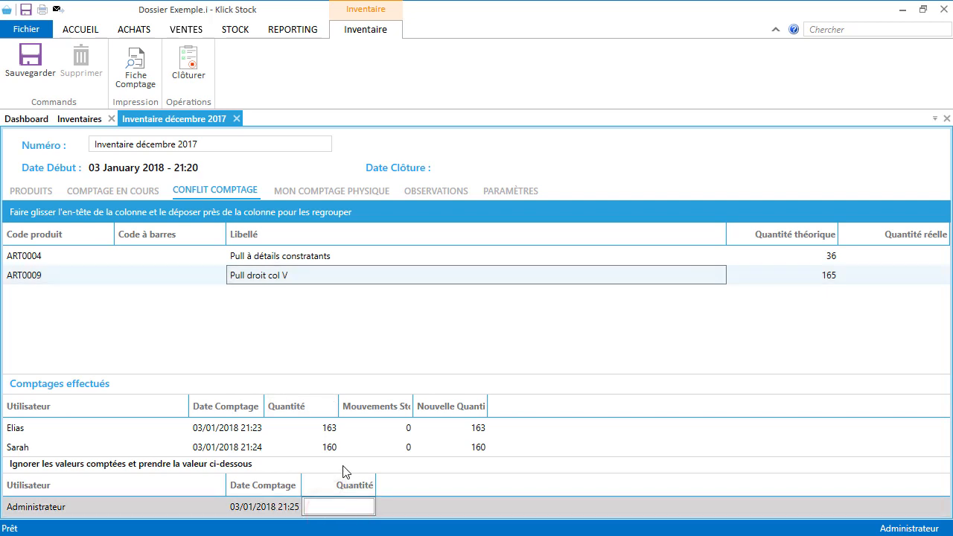
text(162)
key(Return)
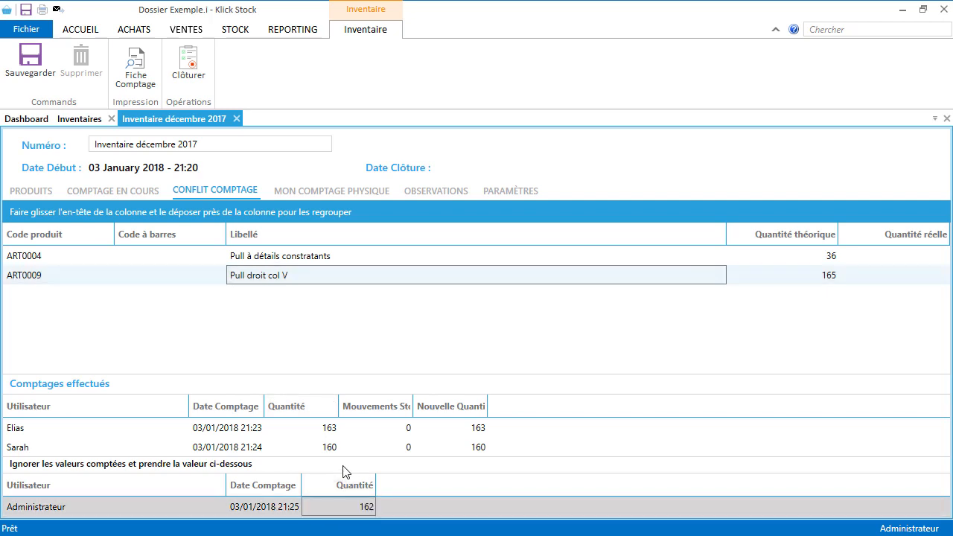
Step: Set ART0004's administrator quantity to 25 and close the inventory with Clôturer
click(189, 253)
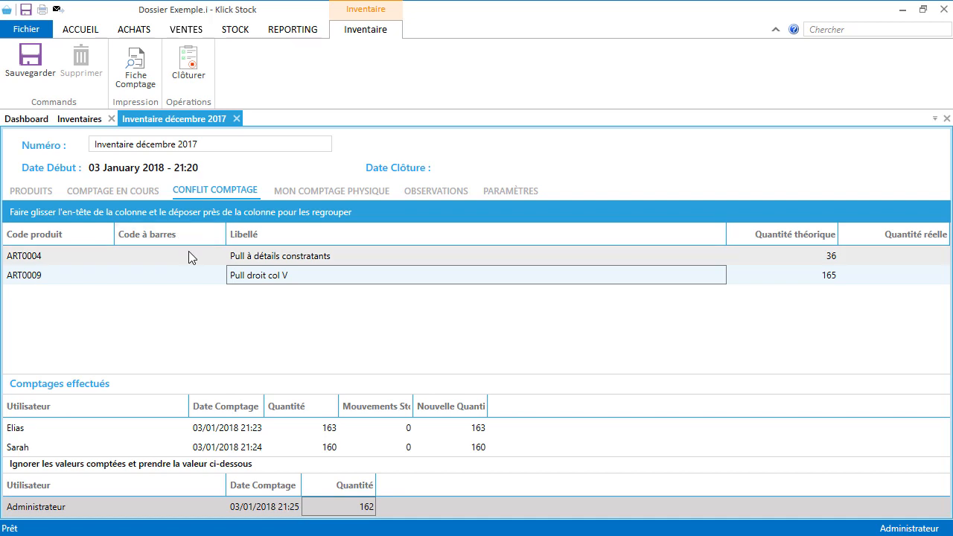
click(356, 511)
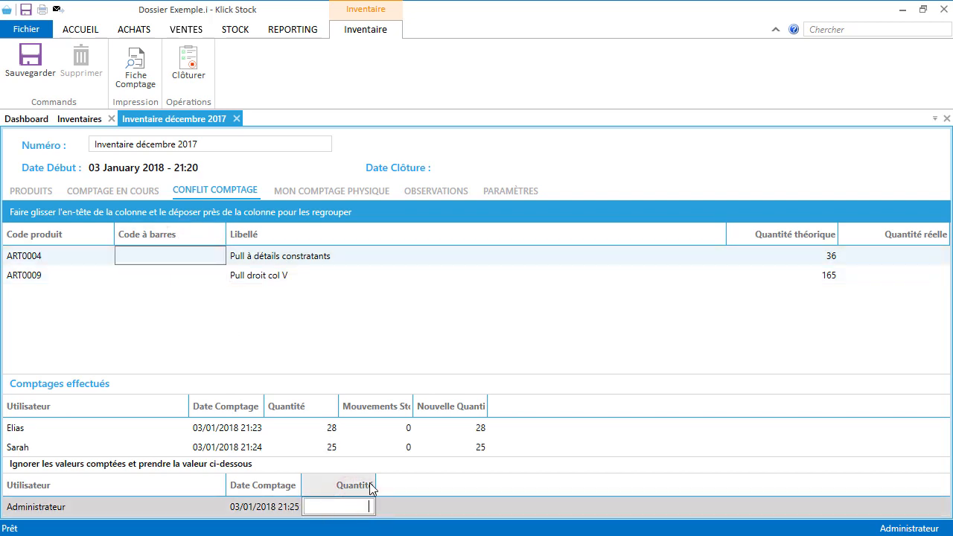
text(25)
key(Return)
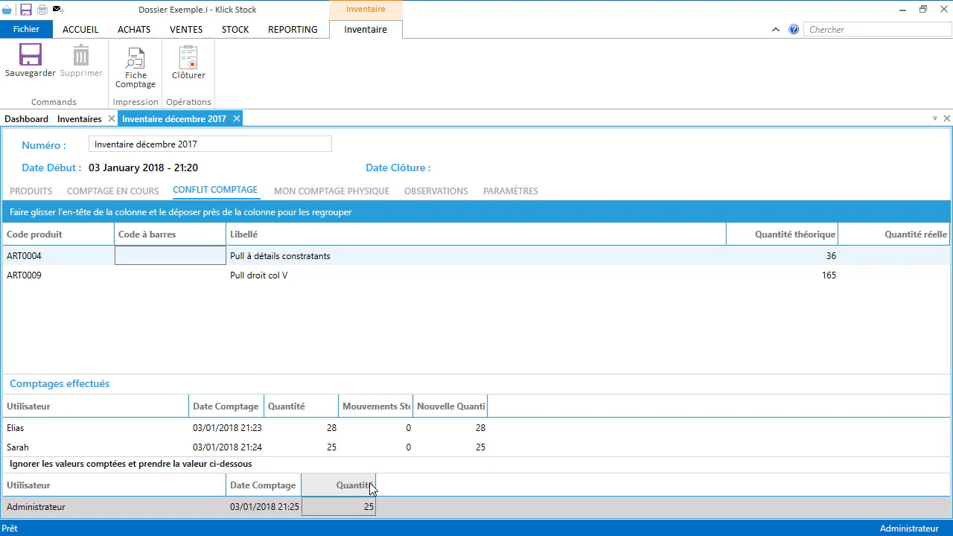
click(180, 77)
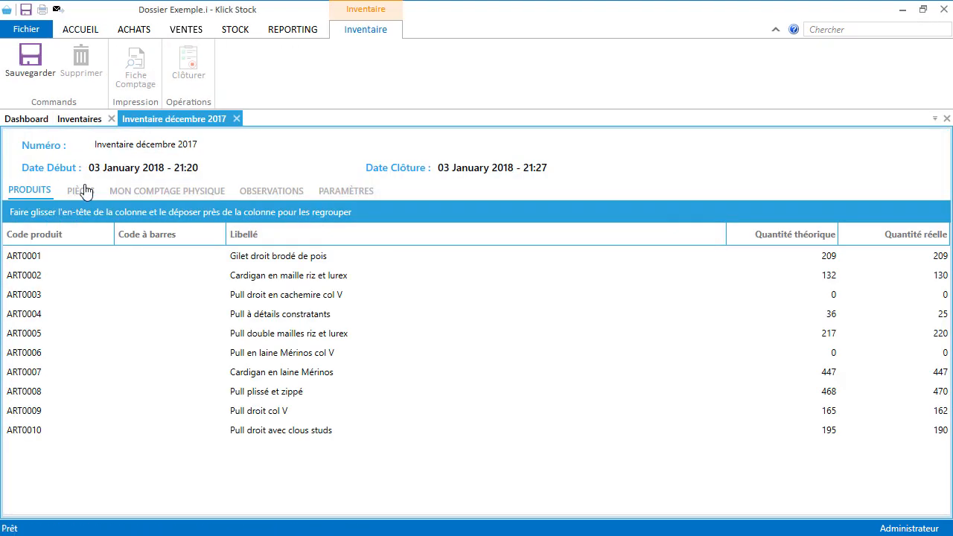
Step: Show the closed inventory's PIÈCES list of the four generated adjustment documents
click(80, 191)
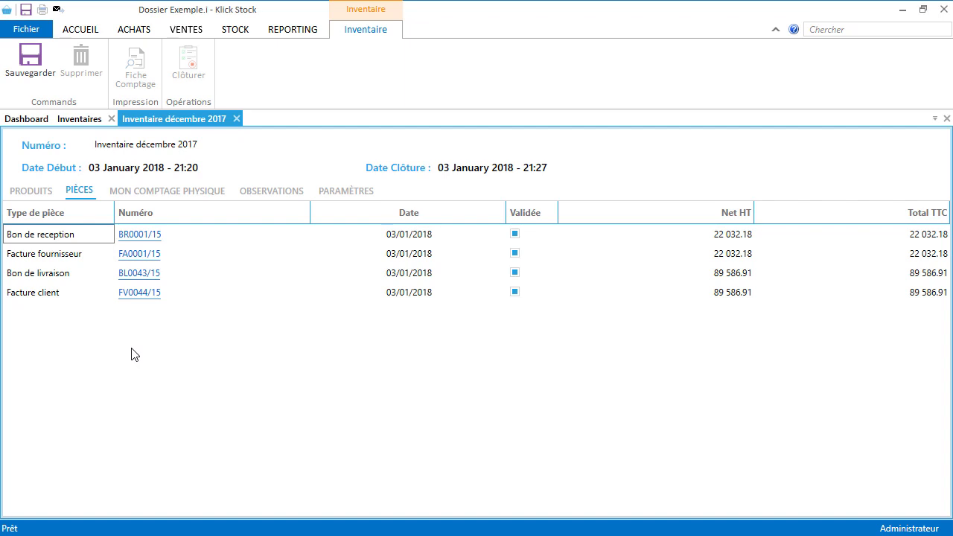
click(128, 234)
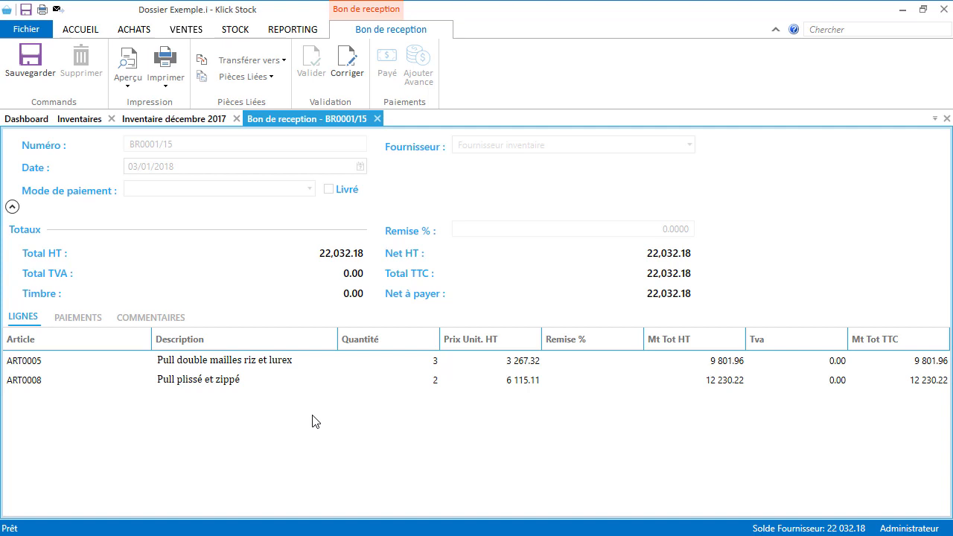
click(377, 118)
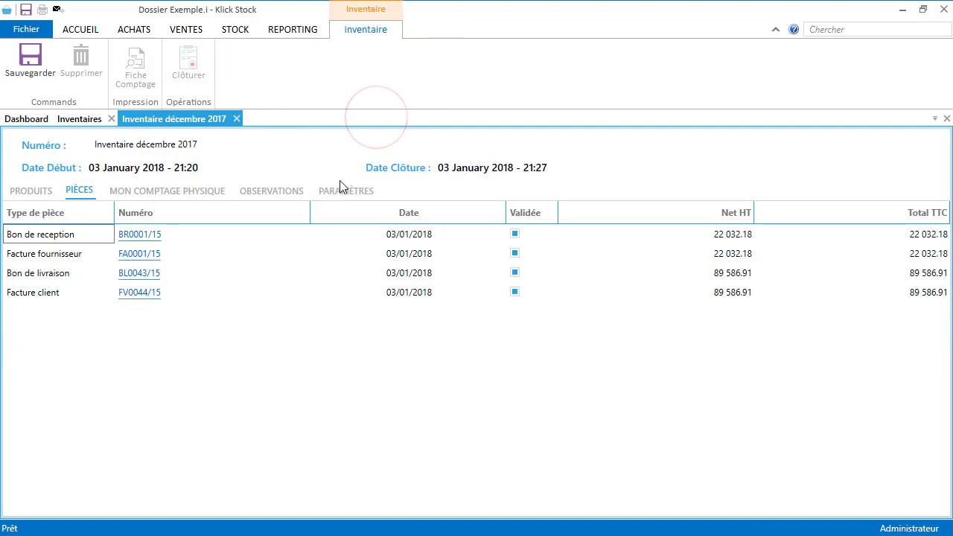
click(132, 273)
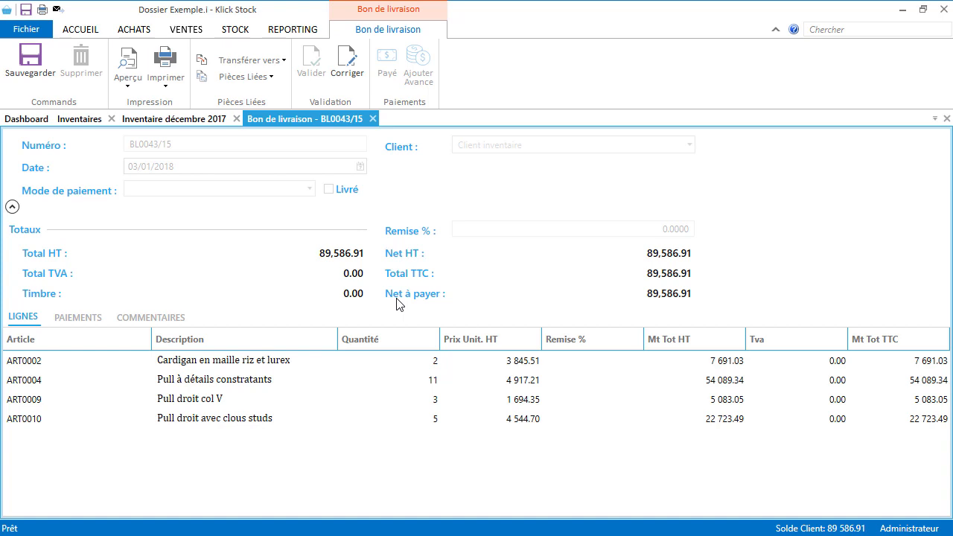
click(372, 118)
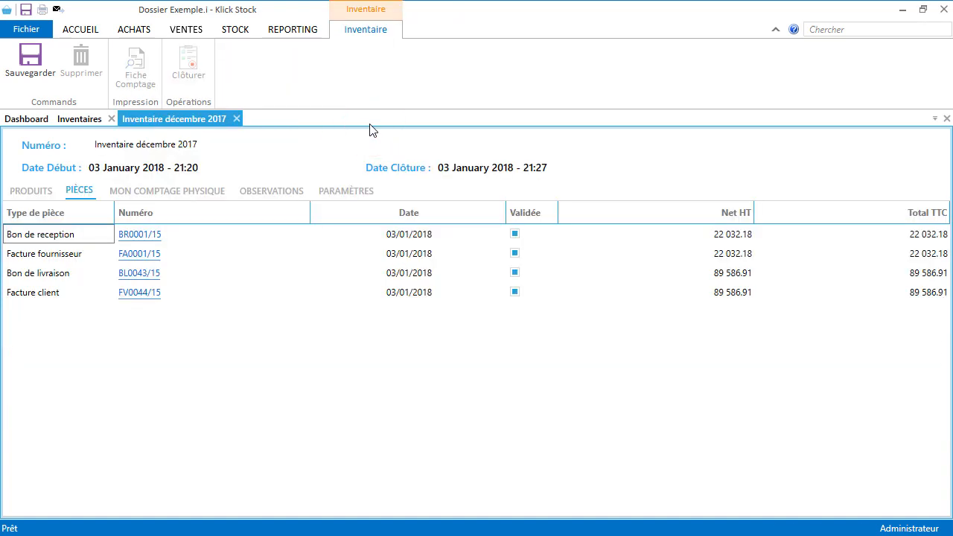